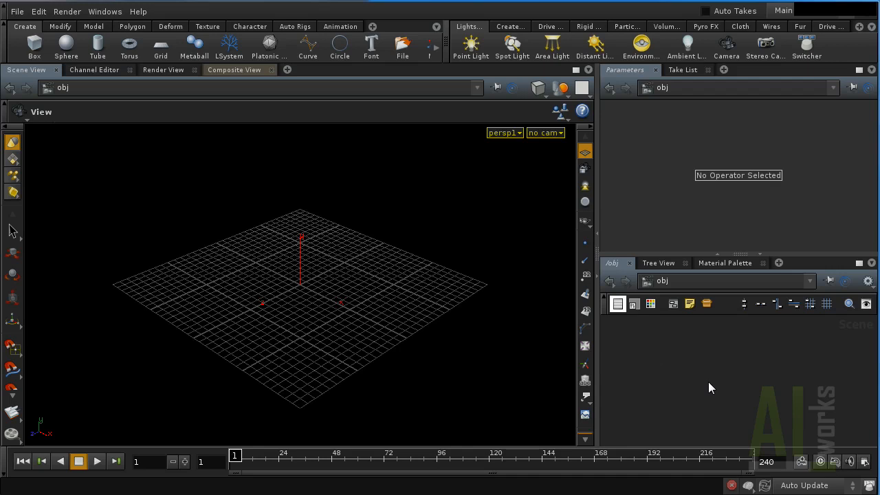
Create material1 in /shop, go inside it, and move its suboutput node to the right.
{"action": "left_click", "coordinate": [710, 283]}
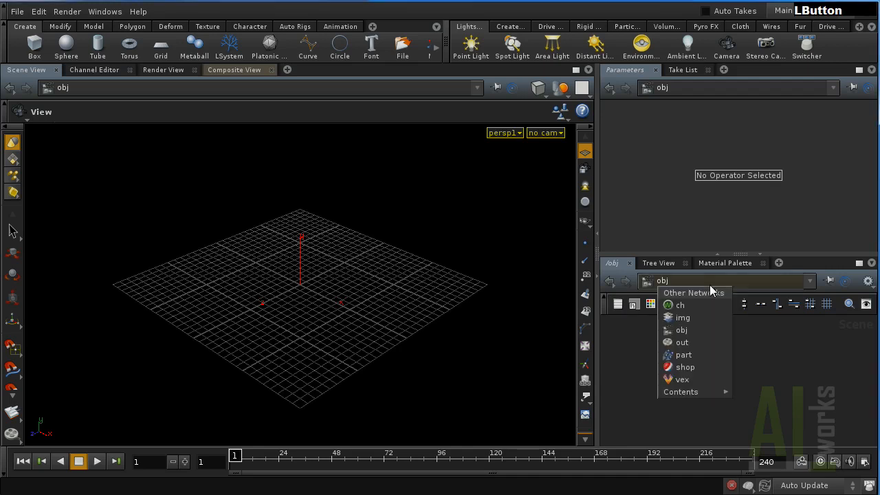
{"action": "left_click", "coordinate": [685, 367]}
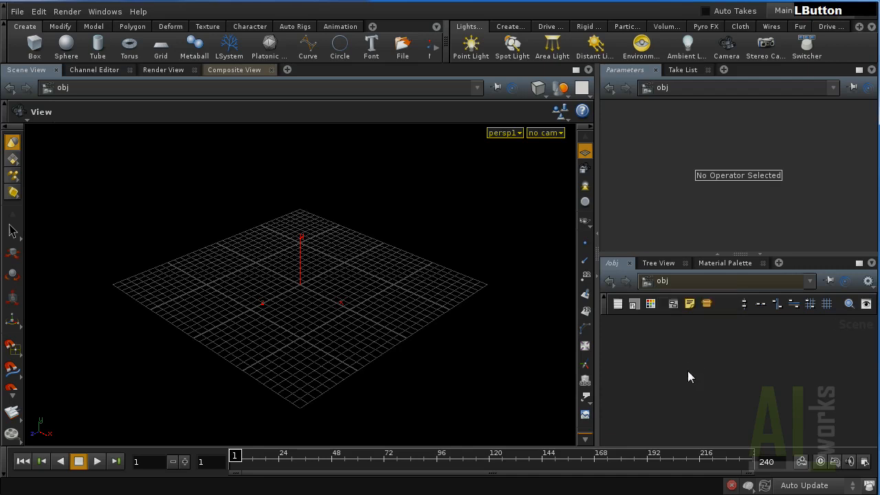
{"action": "key", "text": "Tab"}
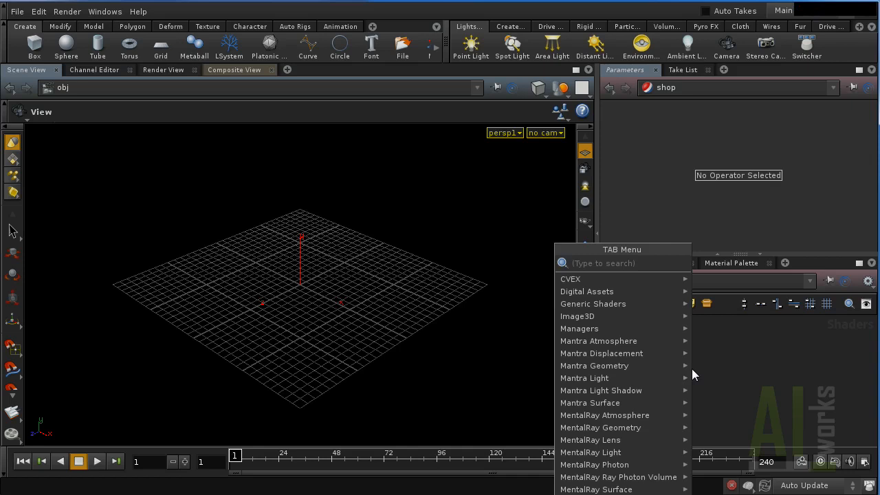
{"action": "type", "text": "mat"}
{"action": "key", "text": "KP_Enter"}
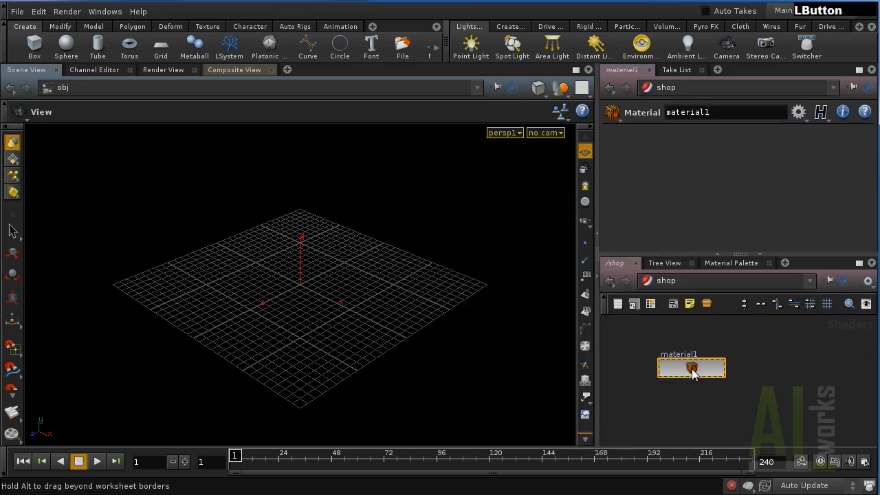
{"action": "double_click", "coordinate": [692, 372]}
{"action": "left_click_drag", "start_coordinate": [730, 400], "coordinate": [773, 400]}
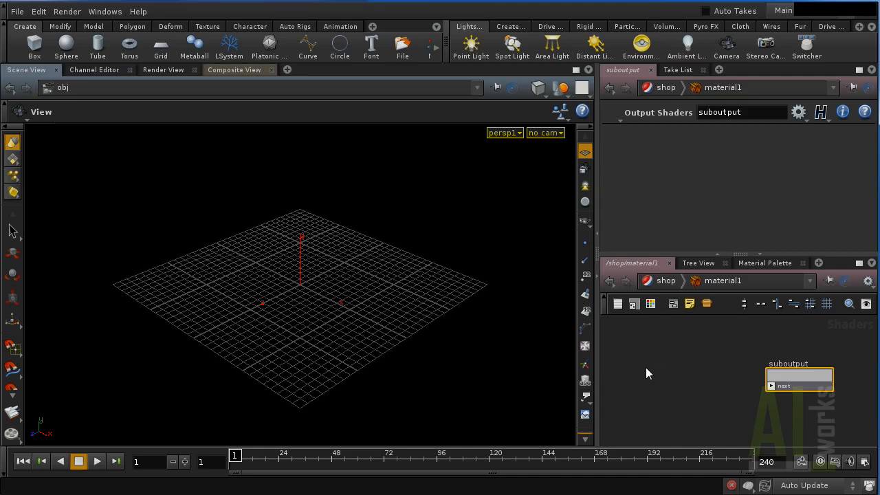
Add a VOP VEX Surface SHOP node and wire it into suboutput's Surface Shader input.
{"action": "key", "text": "Tab"}
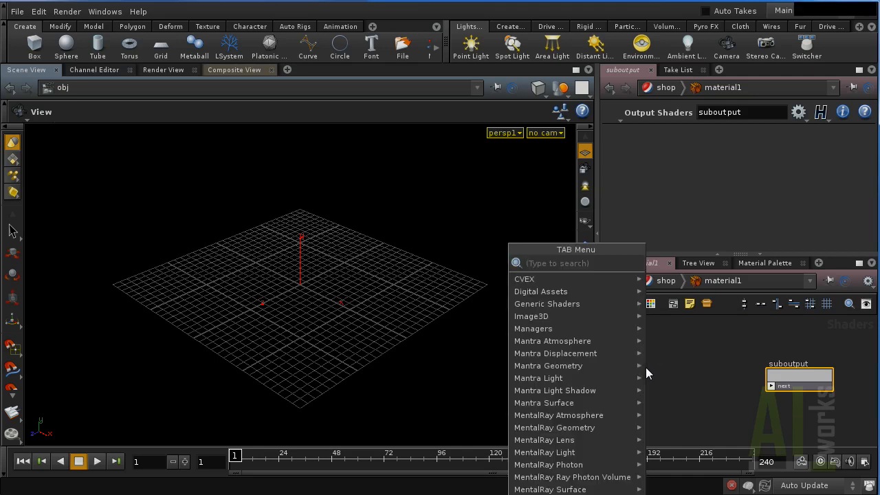
{"action": "type", "text": "vop"}
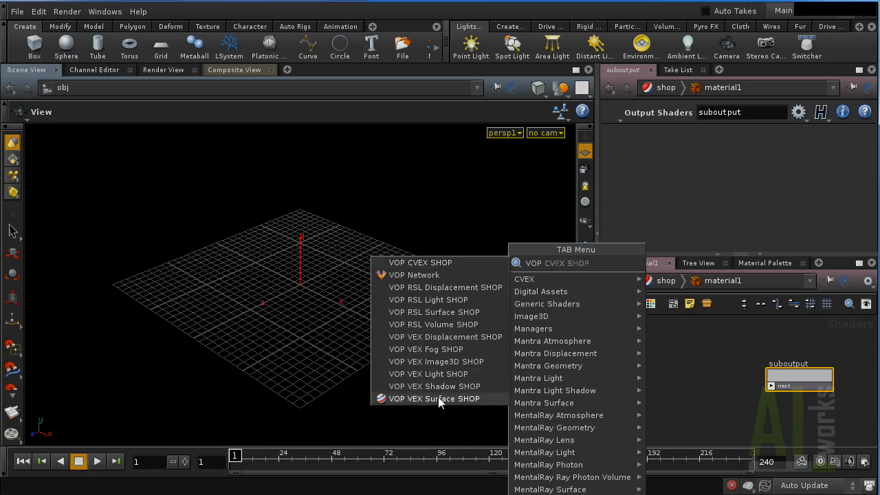
{"action": "left_click", "coordinate": [438, 397]}
{"action": "left_click", "coordinate": [666, 383]}
{"action": "left_click_drag", "start_coordinate": [693, 394], "coordinate": [770, 379]}
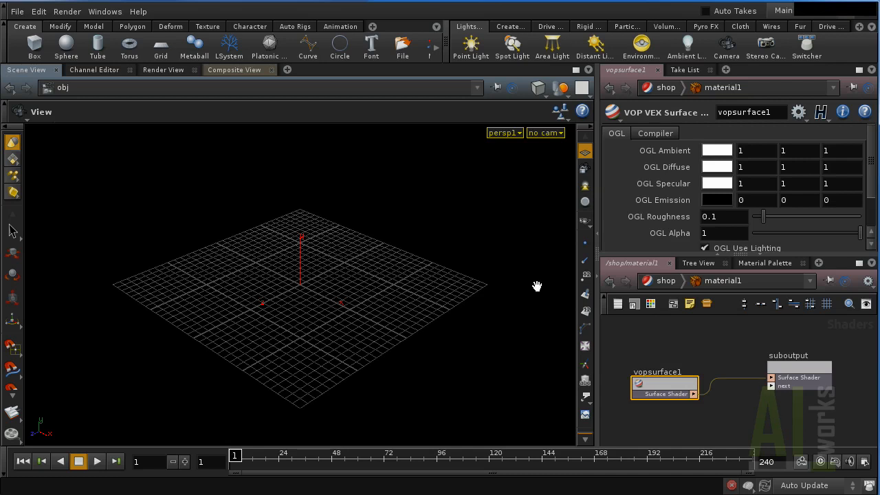
Add a Shader View pane tab to preview the surface shader.
{"action": "left_click", "coordinate": [288, 70]}
{"action": "mouse_move", "coordinate": [307, 97]}
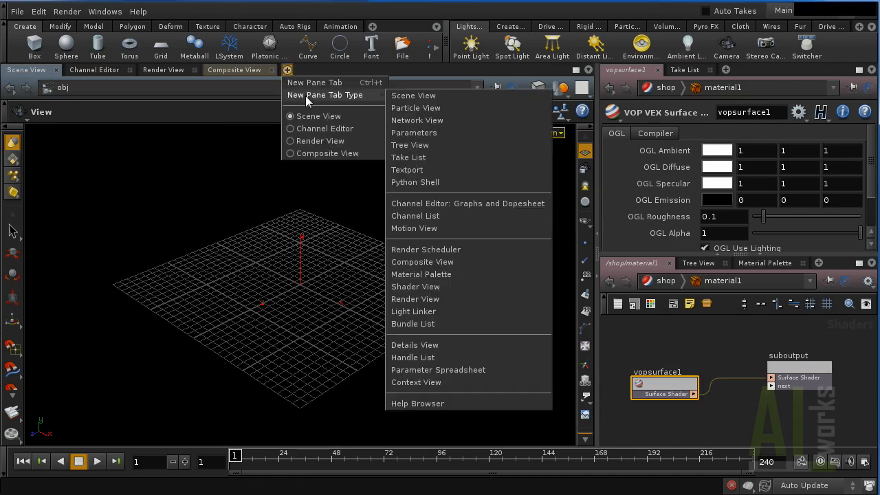
{"action": "left_click", "coordinate": [424, 287]}
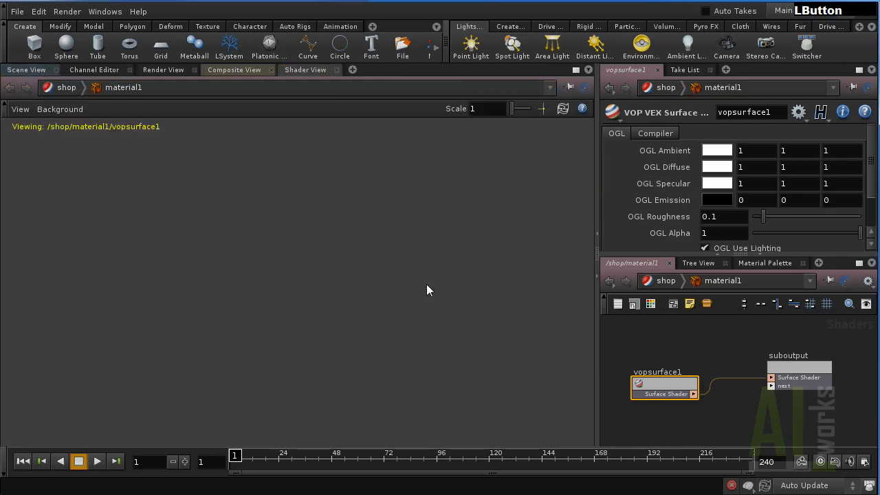
Preview the shader on a torus tilted to show its hole, then go back to /shop.
{"action": "left_click", "coordinate": [20, 110]}
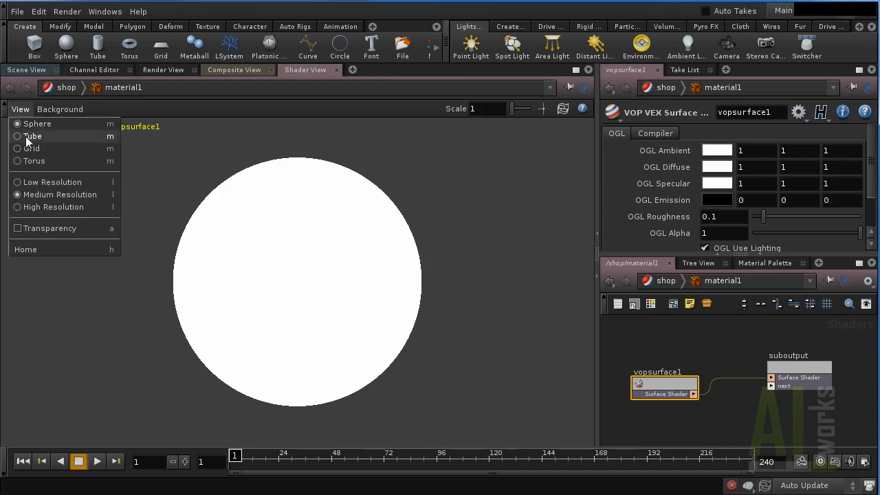
{"action": "left_click", "coordinate": [31, 161]}
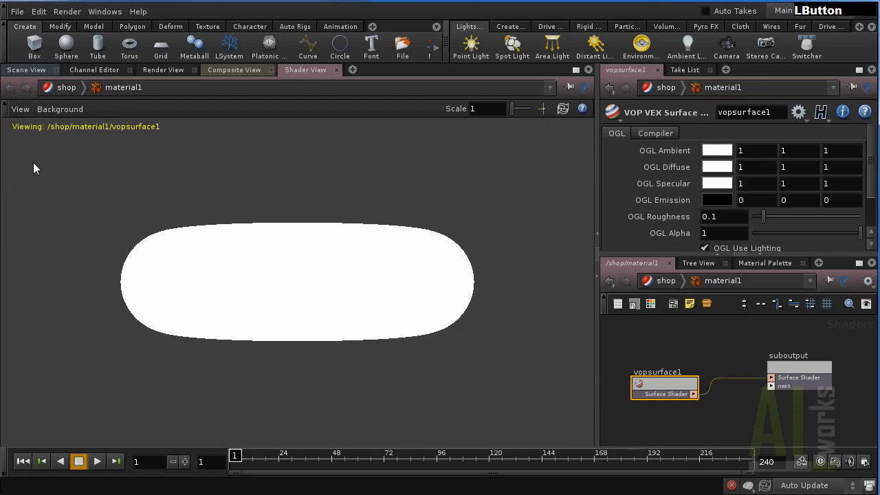
{"action": "left_click_drag", "start_coordinate": [307, 283], "coordinate": [265, 306]}
{"action": "left_click", "coordinate": [667, 282]}
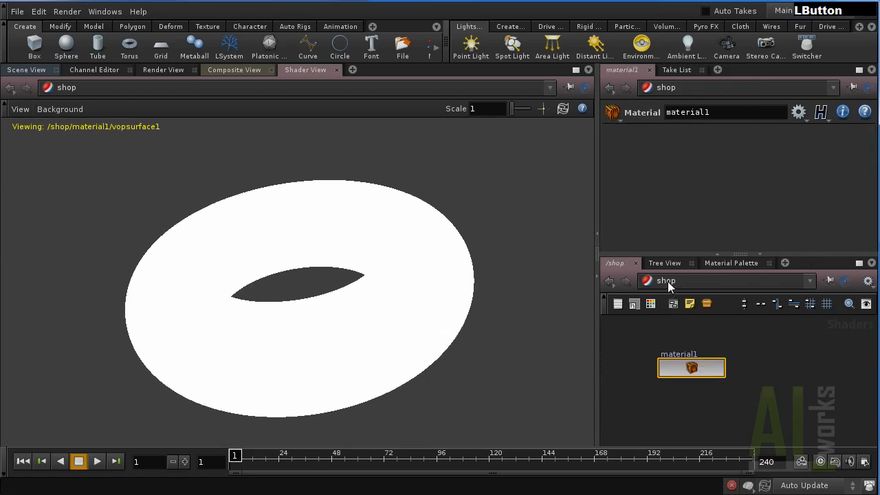
Place a new VOP VEX Surface SHOP node below material1 in /shop.
{"action": "left_click_drag", "start_coordinate": [695, 356], "coordinate": [699, 332]}
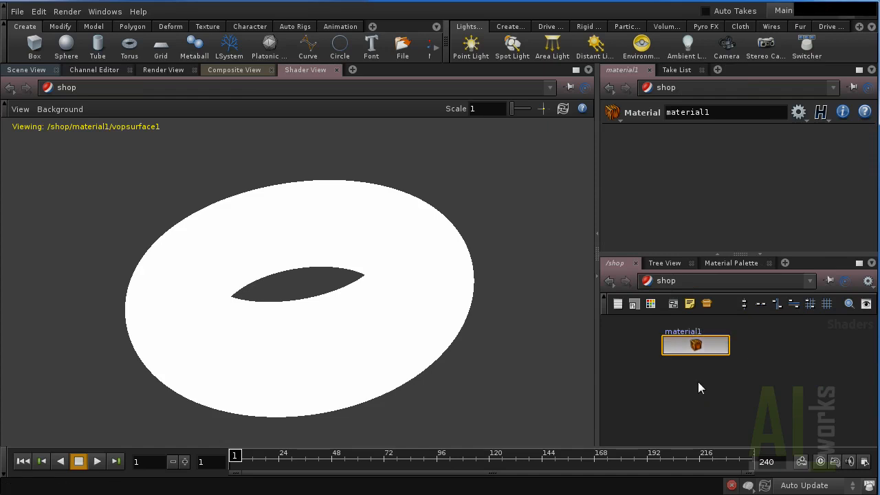
{"action": "left_click", "coordinate": [698, 395]}
{"action": "key", "text": "Tab"}
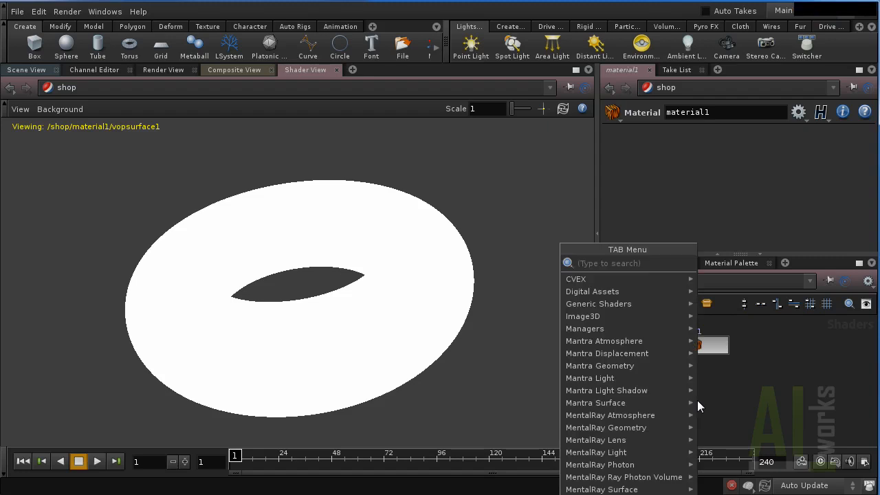
{"action": "mouse_move", "coordinate": [697, 400]}
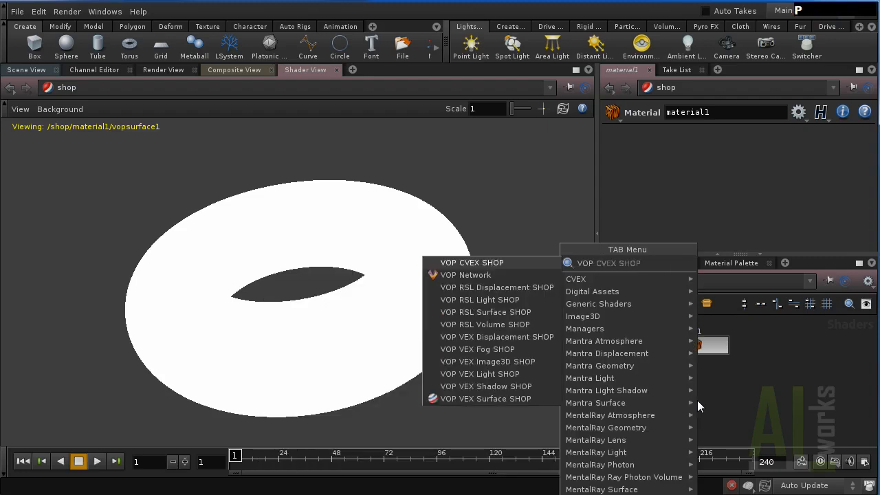
{"action": "left_click", "coordinate": [503, 399]}
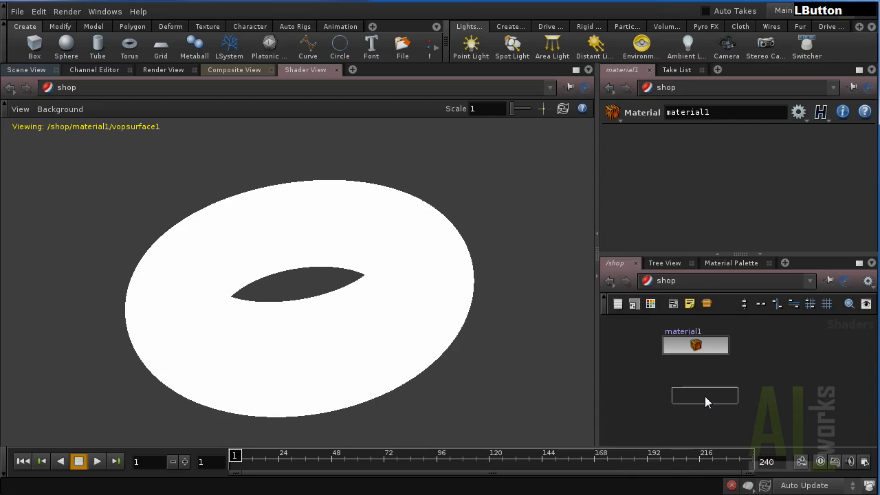
{"action": "left_click", "coordinate": [692, 400]}
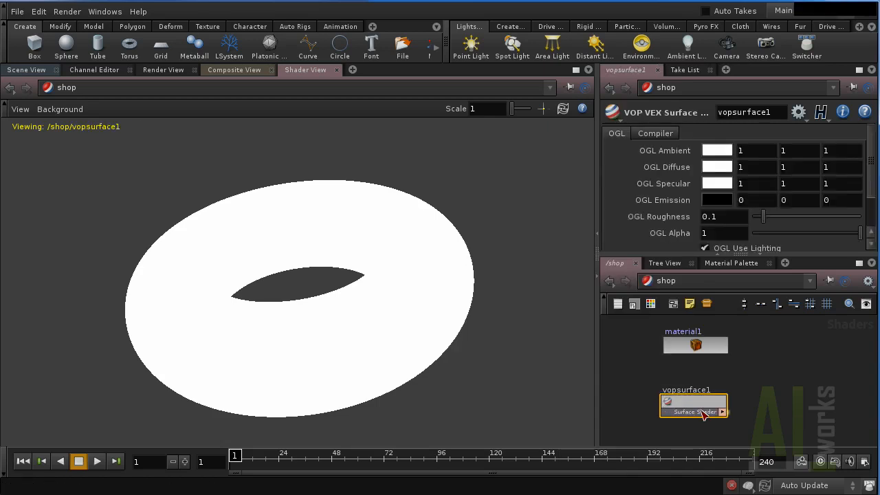
Collapse the shader into material2, lay out its interior nodes, and return to /shop.
{"action": "key", "text": "shift+c"}
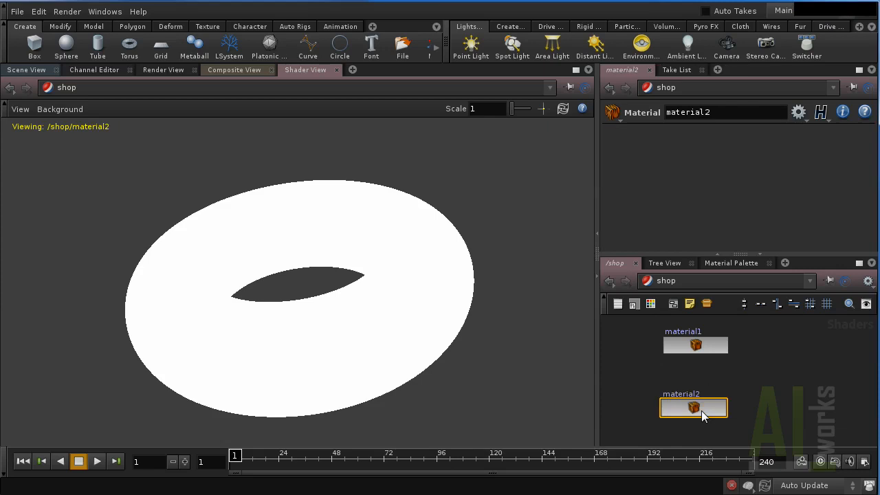
{"action": "double_click", "coordinate": [708, 409]}
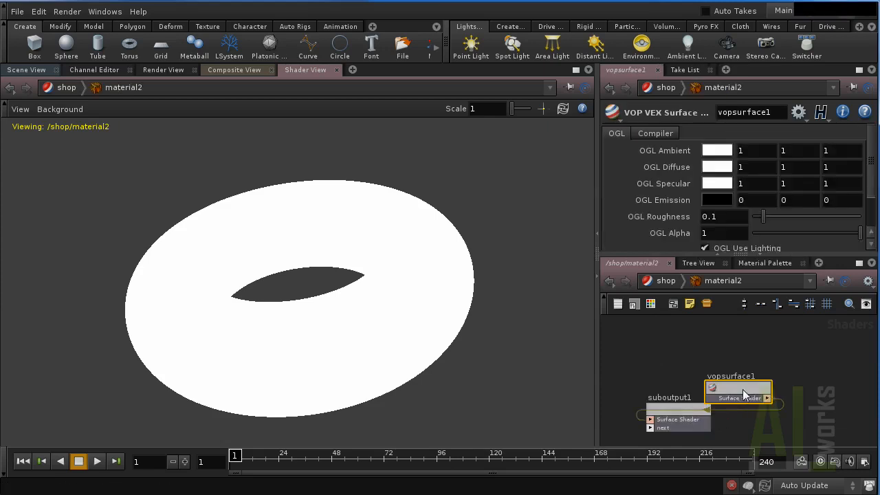
{"action": "key", "text": "l"}
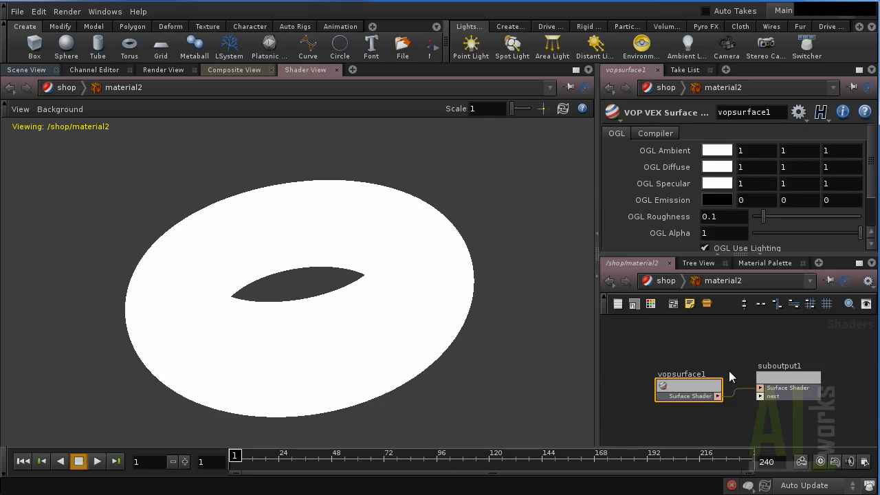
{"action": "scroll", "coordinate": [732, 367], "scroll_direction": "up", "scroll_amount": 1}
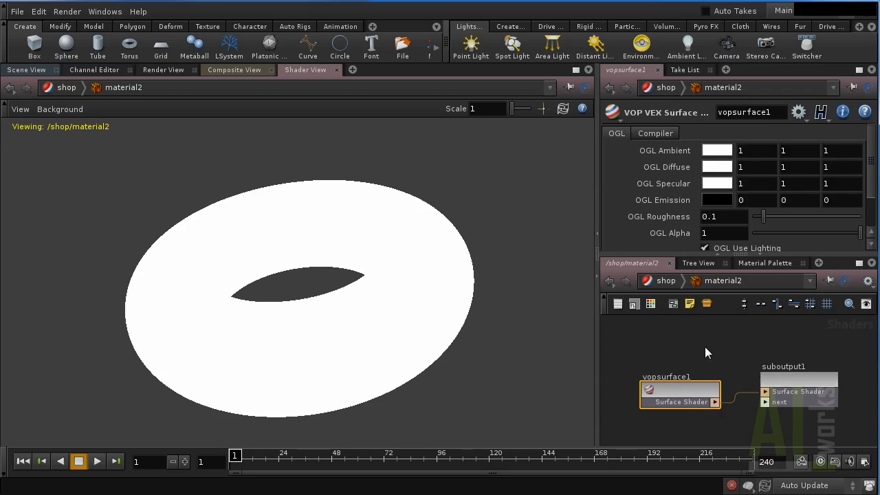
{"action": "left_click", "coordinate": [660, 282]}
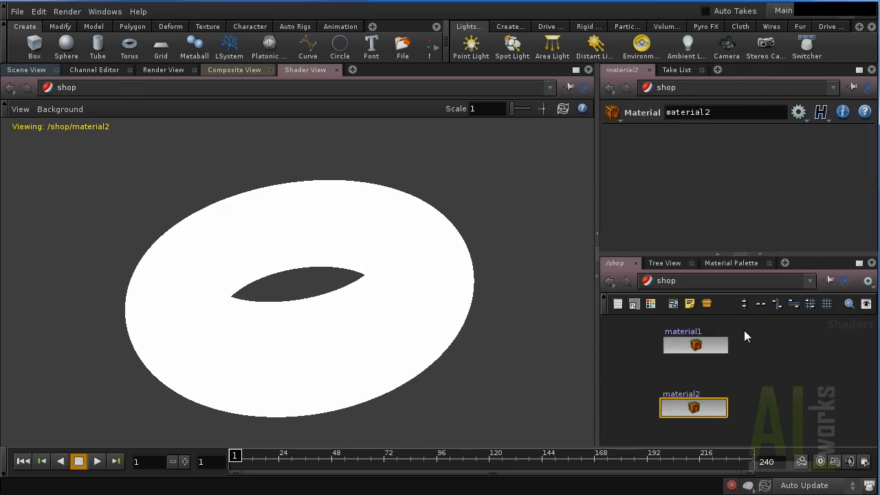
At /obj, create a SHOP Network shopnet1 and go inside it.
{"action": "left_click", "coordinate": [715, 282]}
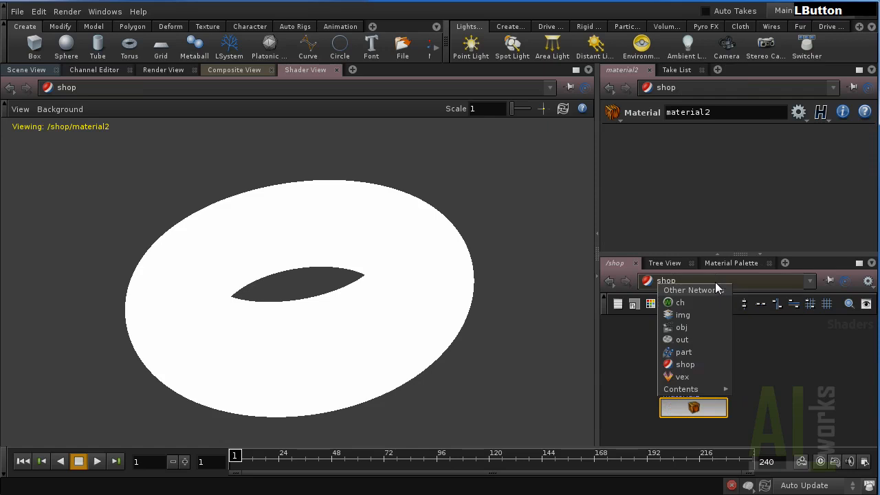
{"action": "left_click", "coordinate": [698, 328]}
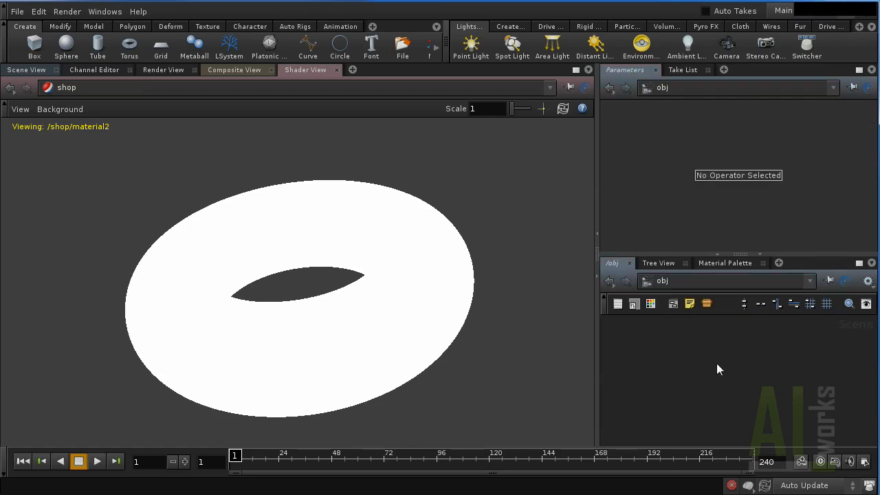
{"action": "left_click", "coordinate": [30, 71]}
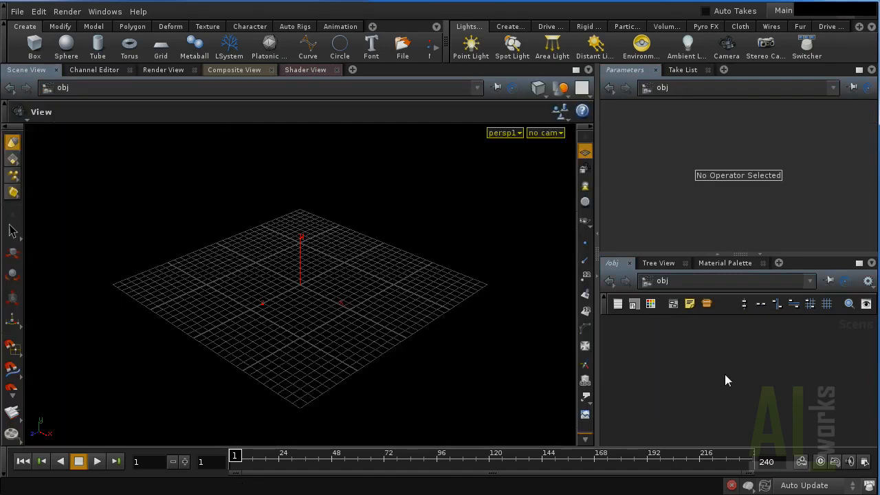
{"action": "key", "text": "Tab"}
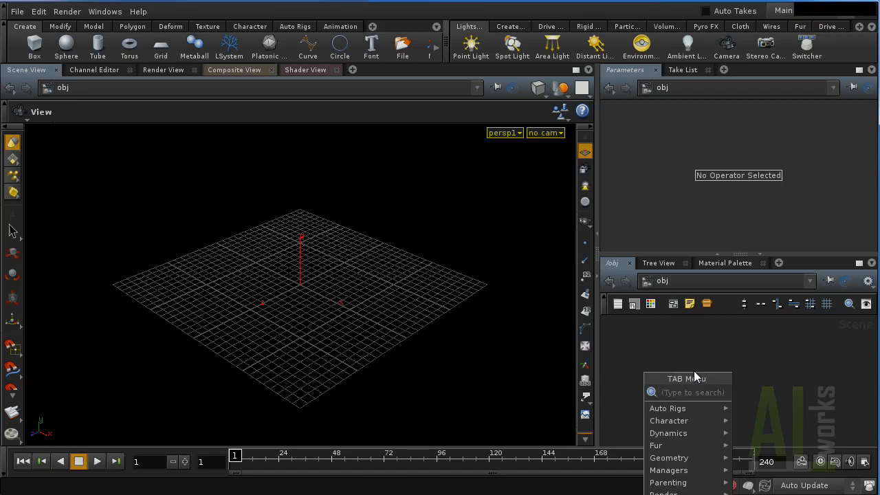
{"action": "type", "text": "m"}
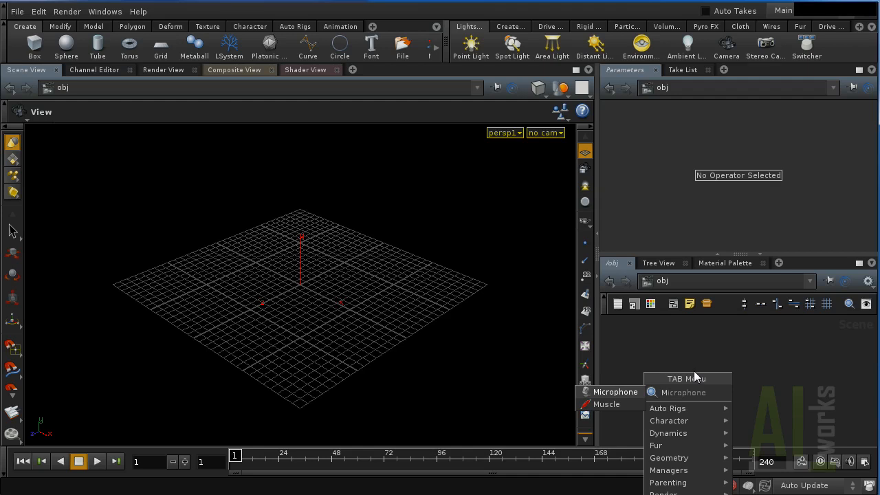
{"action": "key", "text": "Escape"}
{"action": "key", "text": "Tab"}
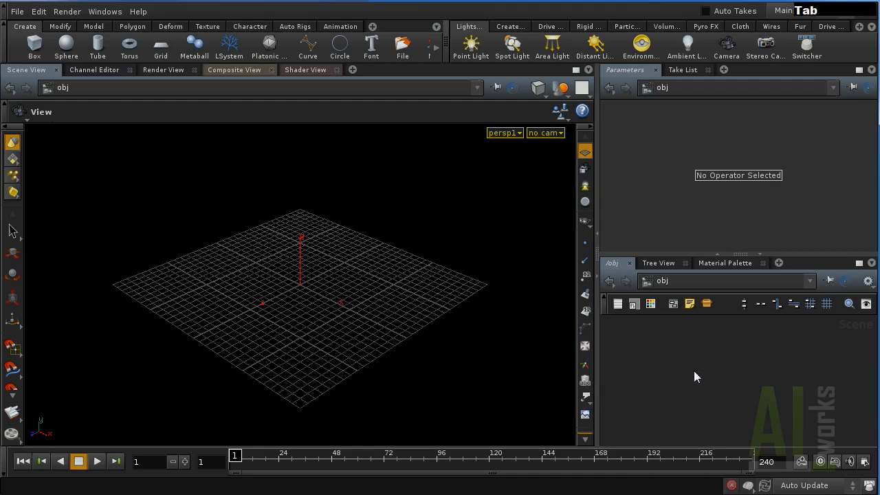
{"action": "key", "text": "Return"}
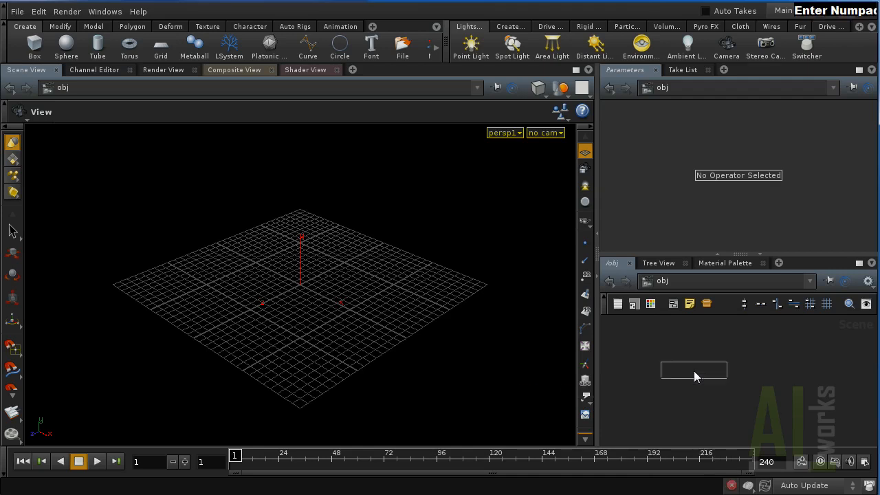
{"action": "left_click", "coordinate": [693, 370]}
{"action": "double_click", "coordinate": [694, 371]}
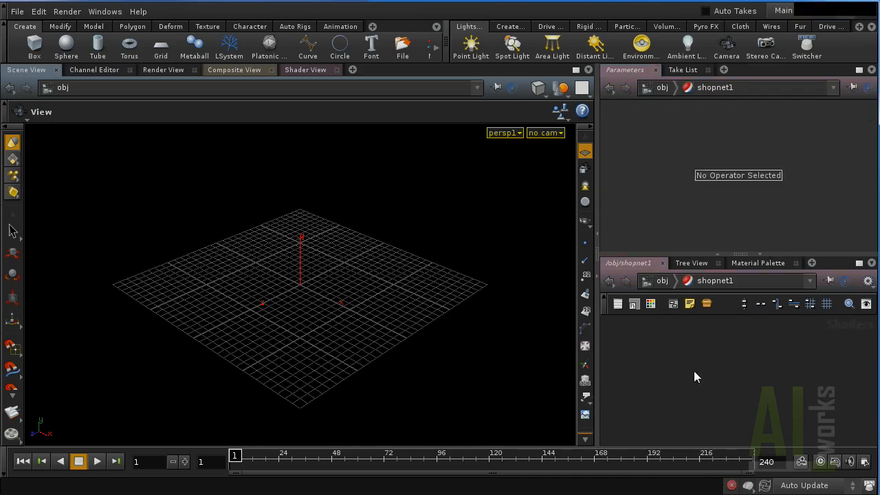
Add a Material node, material1, inside shopnet1.
{"action": "key", "text": "Tab"}
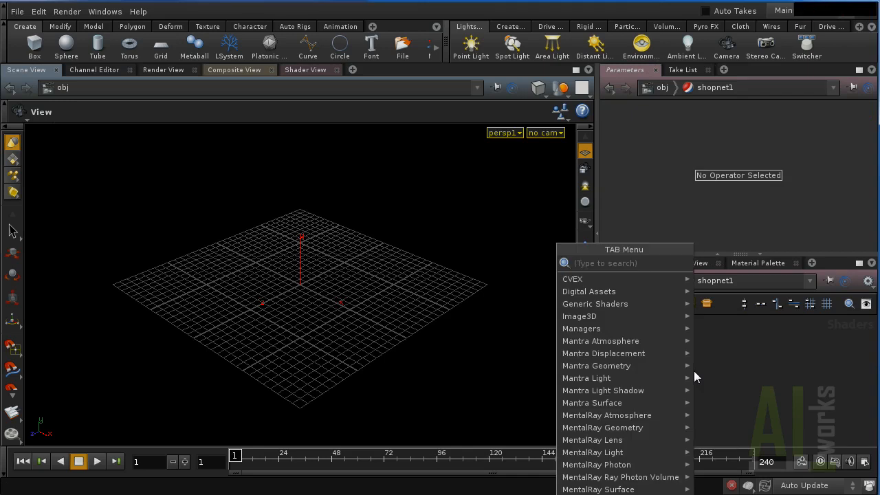
{"action": "type", "text": "mat"}
{"action": "key", "text": "KP_Enter"}
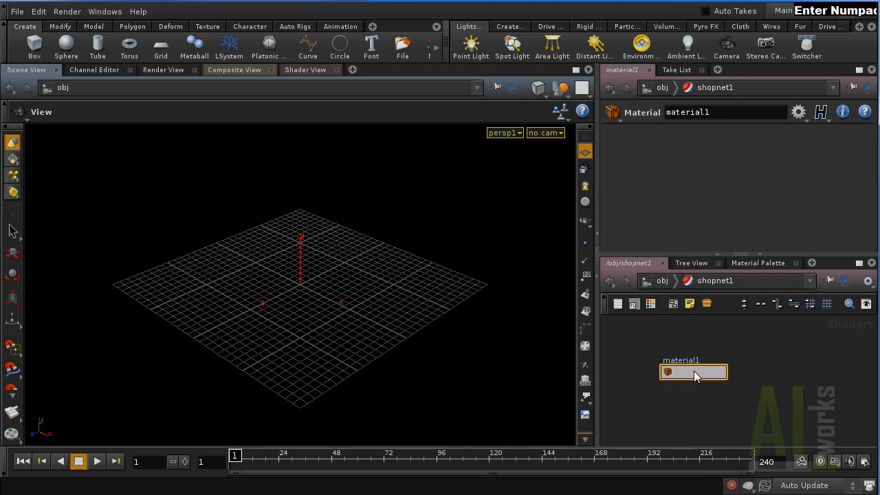
Add a VEX surface shader, collapse it into material2, and return to /obj.
{"action": "key", "text": "Tab"}
{"action": "type", "text": "vop"}
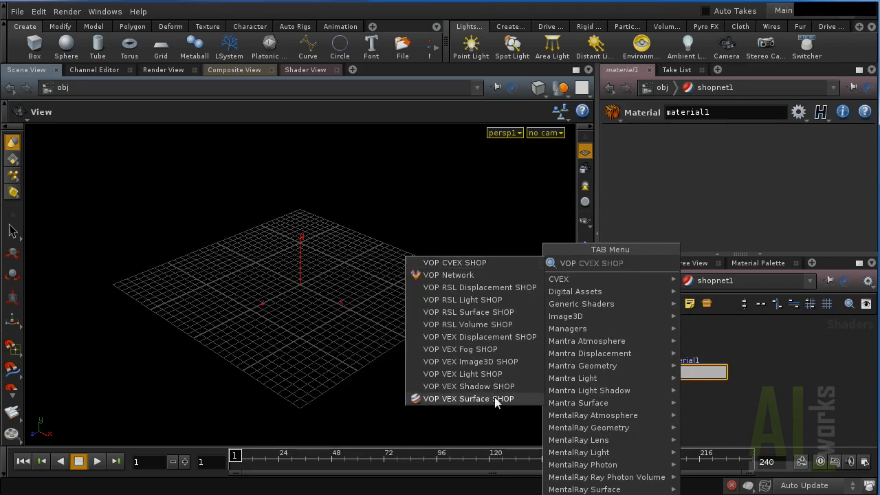
{"action": "left_click", "coordinate": [481, 398]}
{"action": "left_click", "coordinate": [693, 424]}
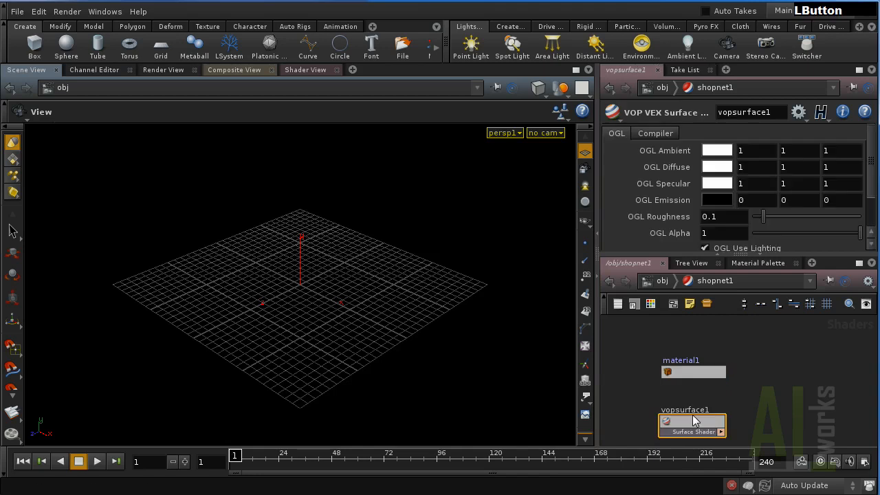
{"action": "key", "text": "shift+c"}
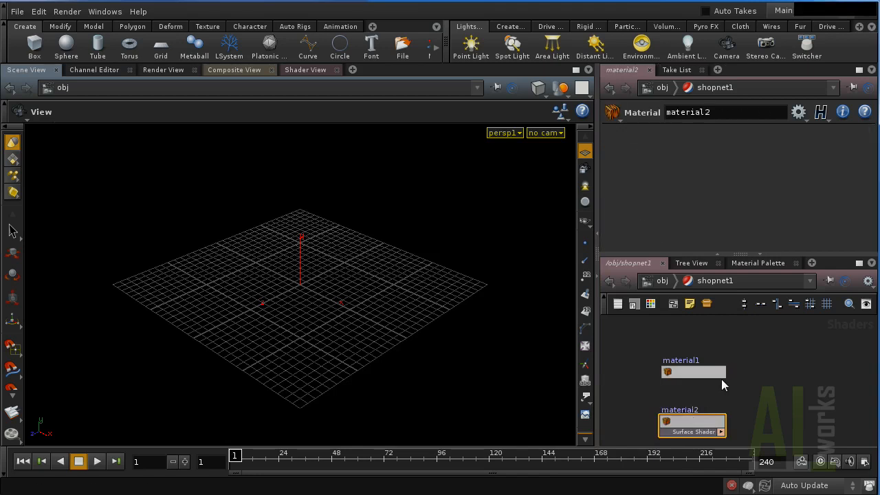
{"action": "left_click", "coordinate": [662, 282]}
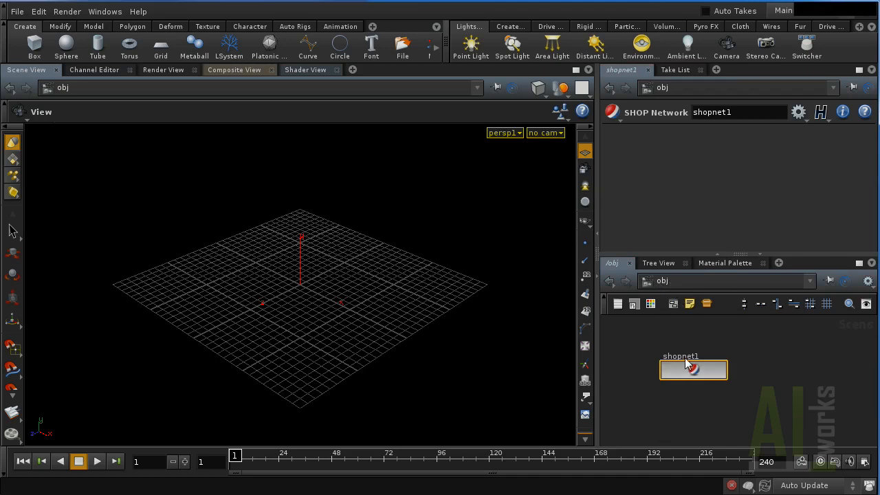
Create box_object1 from the Box shelf tool and go inside to its box1 node.
{"action": "left_click", "coordinate": [36, 49], "text": "ctrl"}
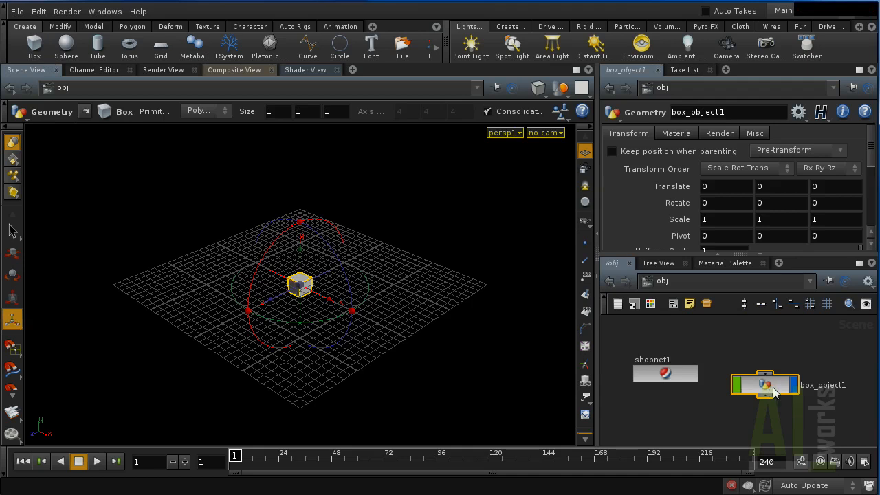
{"action": "double_click", "coordinate": [768, 390]}
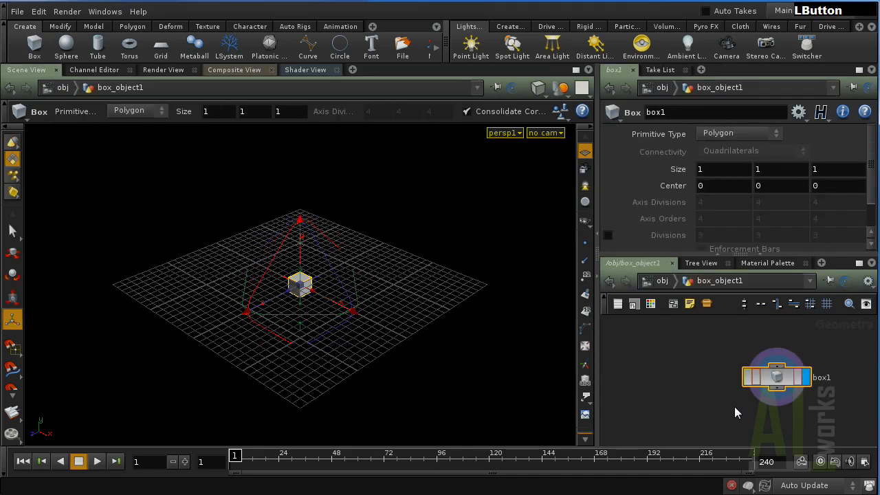
{"action": "middle_click_drag", "start_coordinate": [712, 403], "coordinate": [677, 388]}
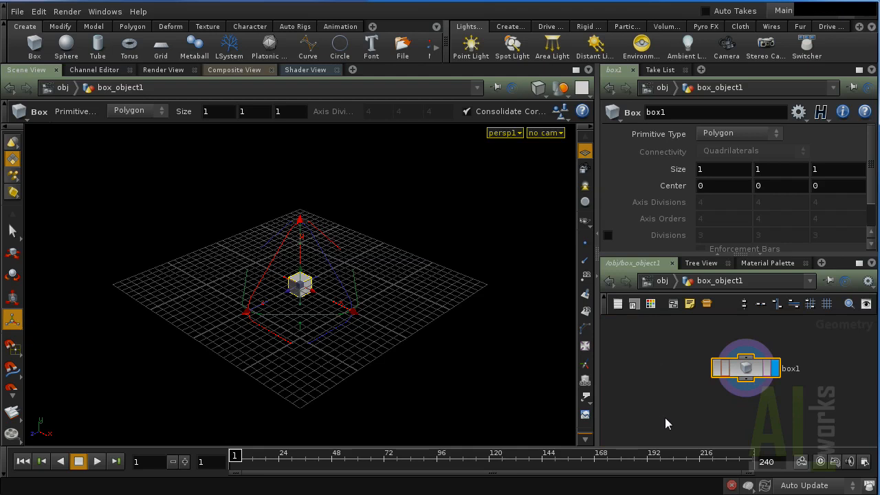
{"action": "key", "text": "Tab"}
{"action": "type", "text": "me"}
{"action": "key", "text": "BackSpace"}
{"action": "type", "text": "atchAxis"}
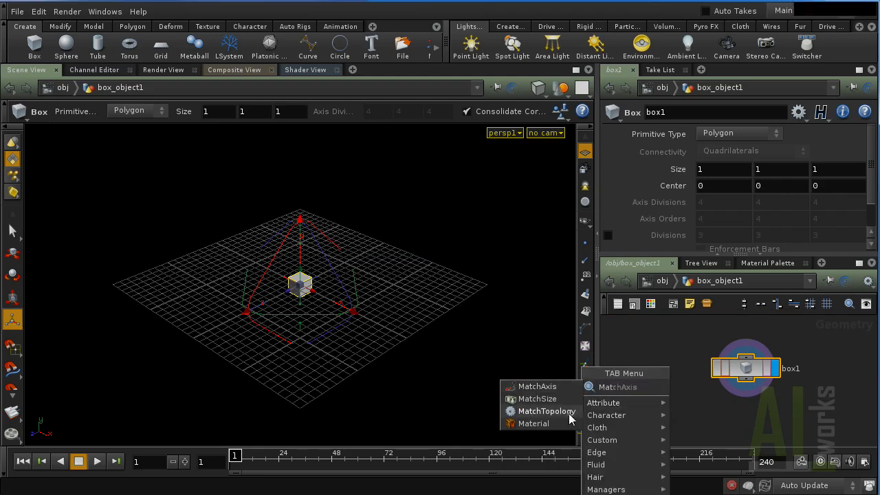
Place a Material node, material1, below box1 and wire box1 into it.
{"action": "left_click", "coordinate": [530, 423]}
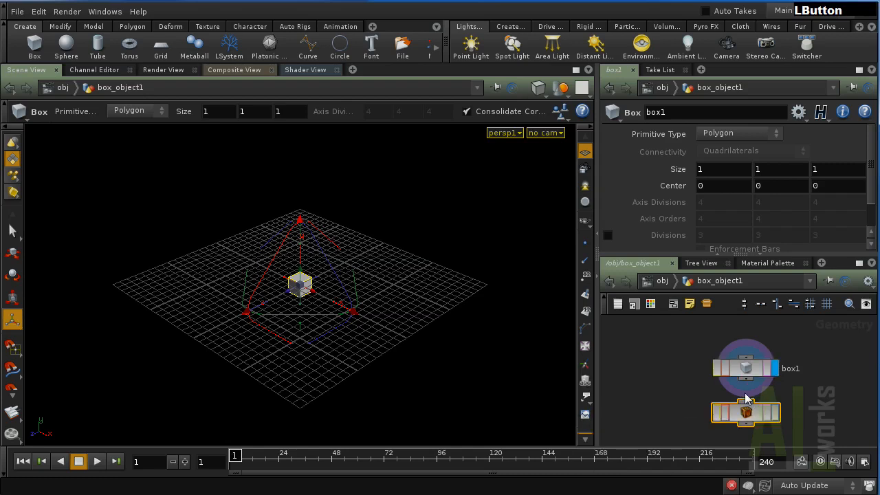
{"action": "left_click", "coordinate": [748, 413]}
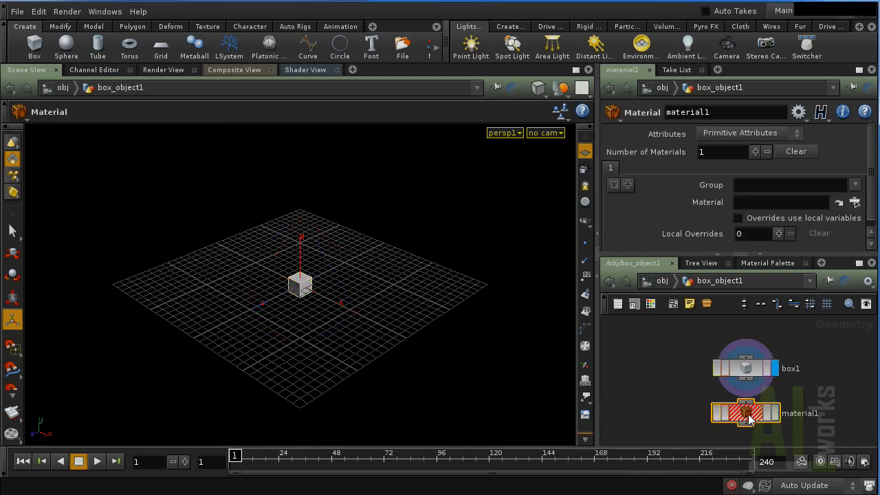
{"action": "left_click_drag", "start_coordinate": [746, 379], "coordinate": [747, 404]}
Browse shopnet1 and shop in the Material chooser, closing it without assigning anything.
{"action": "scroll", "coordinate": [820, 208], "scroll_direction": "down", "scroll_amount": 1}
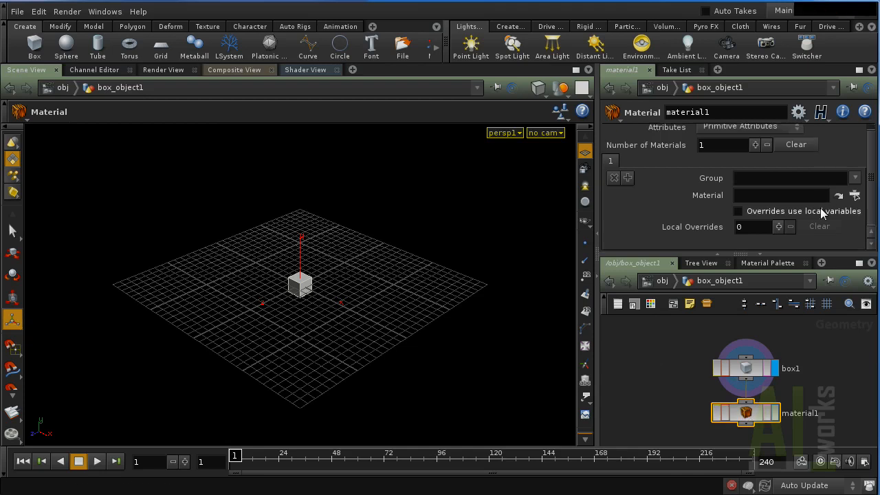
{"action": "left_click", "coordinate": [854, 196]}
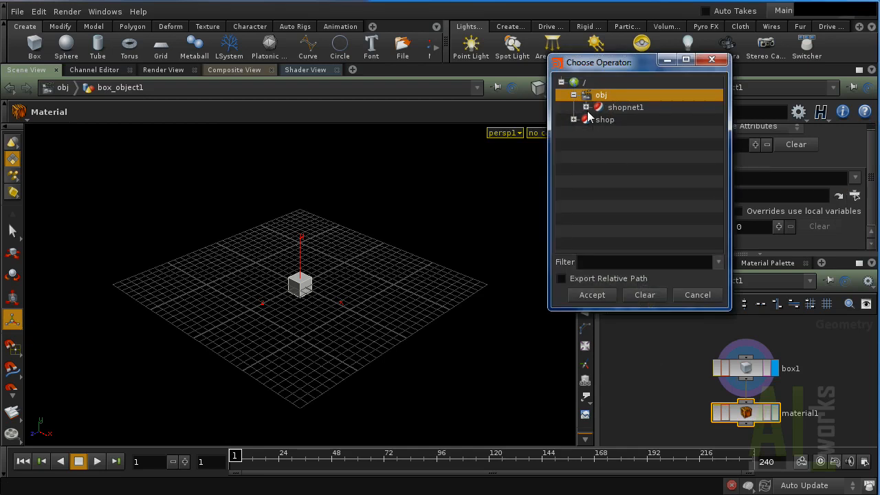
{"action": "left_click", "coordinate": [586, 107]}
{"action": "left_click", "coordinate": [574, 143]}
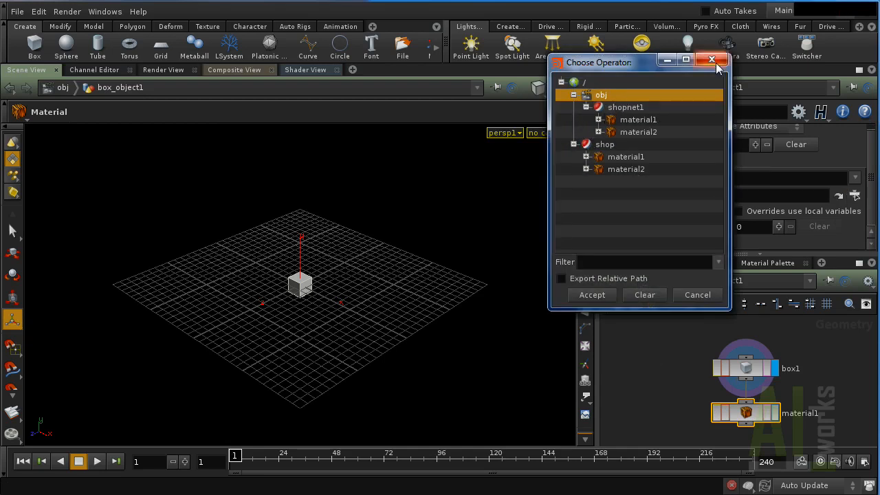
{"action": "left_click", "coordinate": [712, 60]}
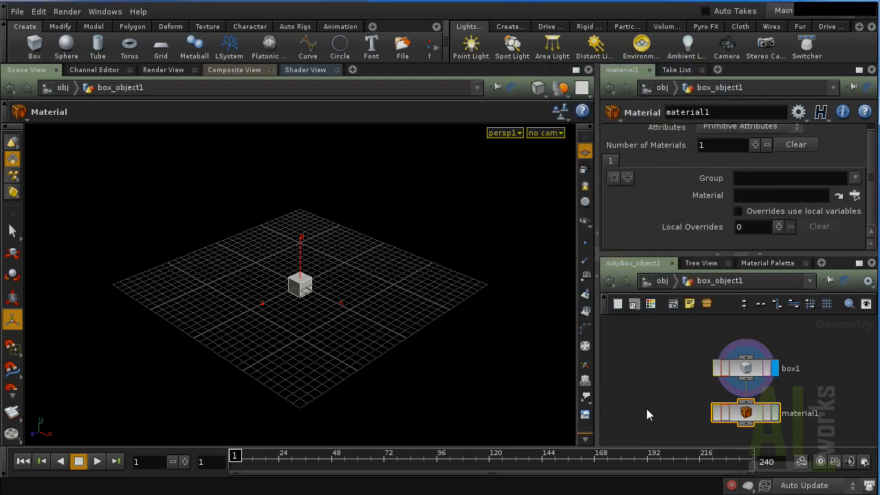
{"action": "left_click", "coordinate": [660, 380]}
{"action": "key", "text": "Tab"}
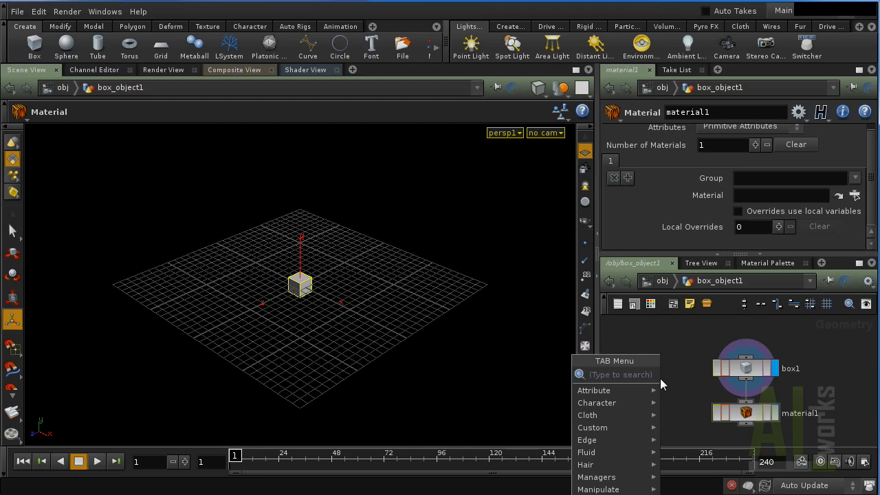
Create a SHOP network inside box_object1 and add material1 to it.
{"action": "type", "text": "shop"}
{"action": "key", "text": "KP_Enter"}
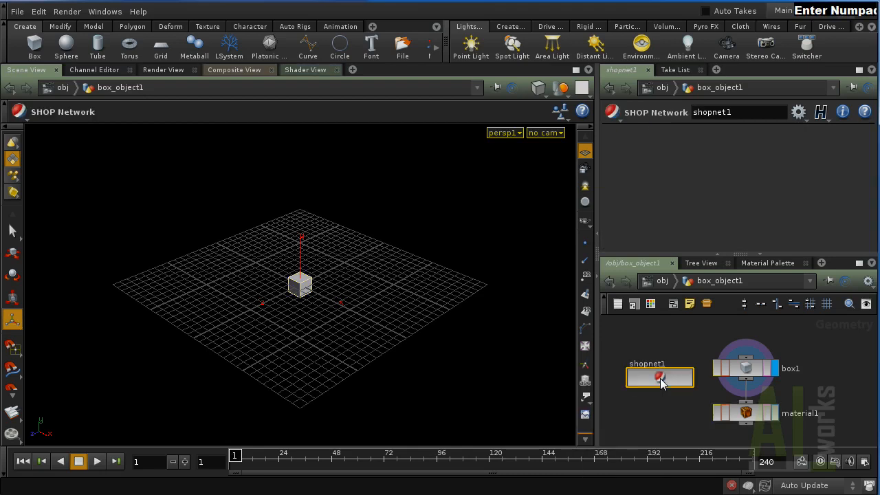
{"action": "double_click", "coordinate": [660, 378]}
{"action": "key", "text": "Tab"}
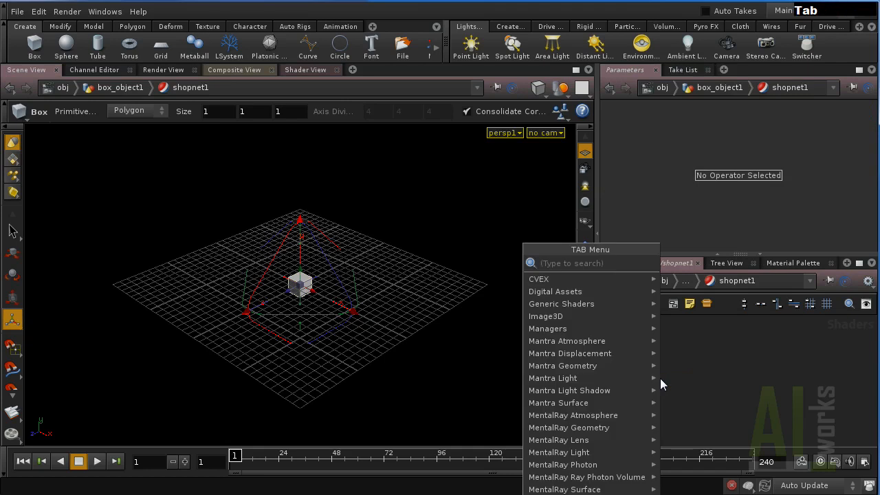
{"action": "type", "text": "Material"}
{"action": "key", "text": "KP_Enter"}
{"action": "left_click", "coordinate": [659, 378]}
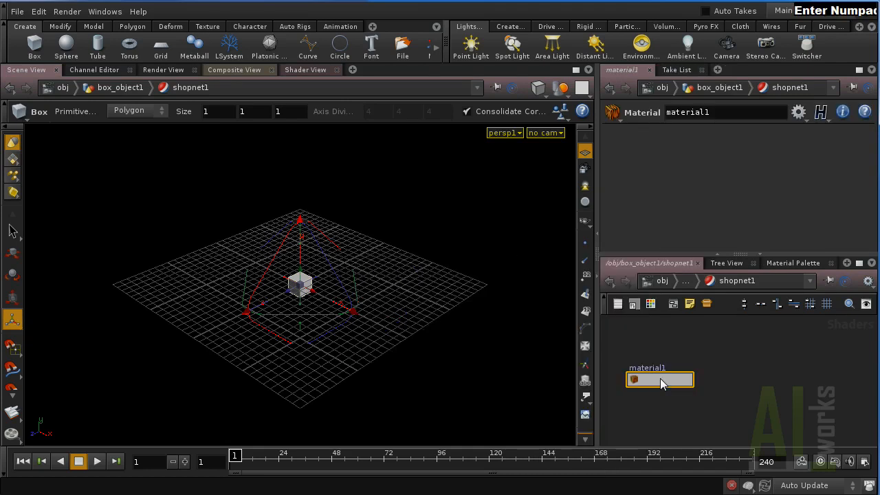
Add a VEX surface shader, collapse it into material2, and return to /obj.
{"action": "key", "text": "Tab"}
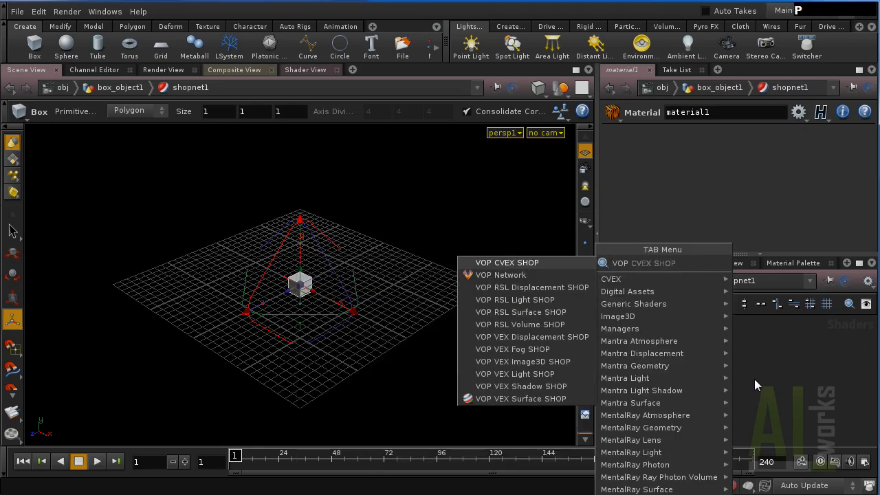
{"action": "left_click", "coordinate": [542, 398]}
{"action": "left_click", "coordinate": [761, 387]}
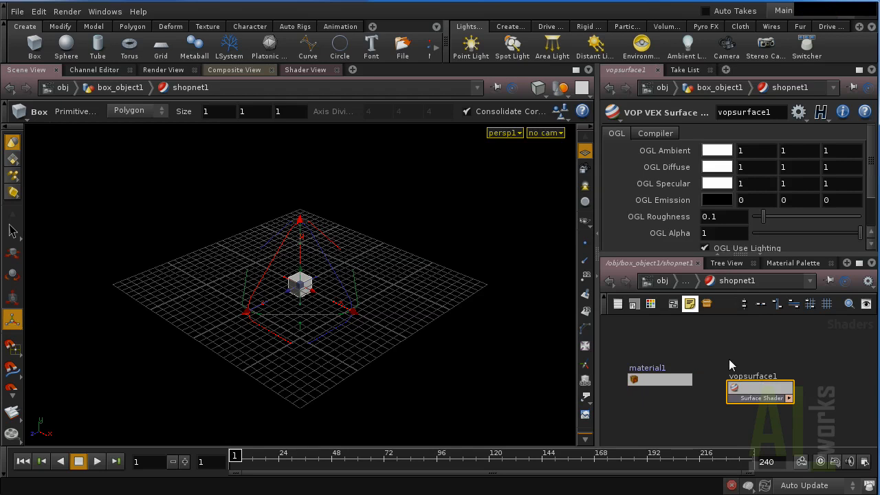
{"action": "key", "text": "shift+c"}
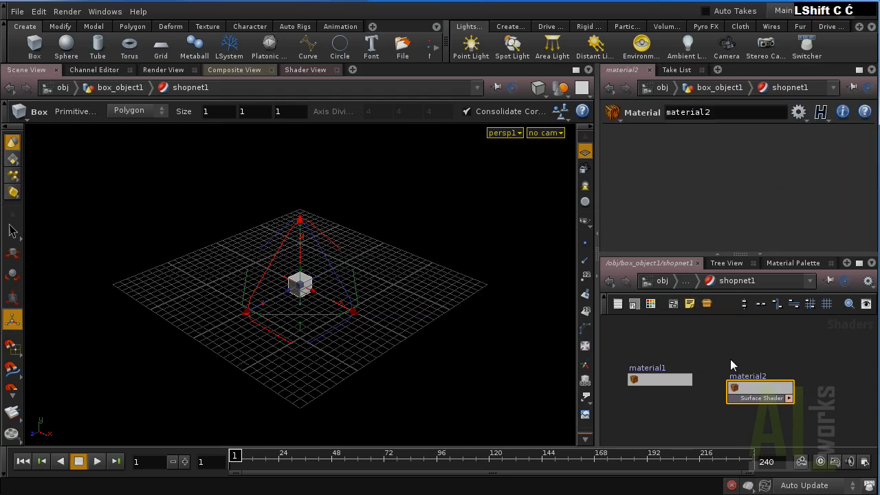
{"action": "left_click", "coordinate": [660, 282]}
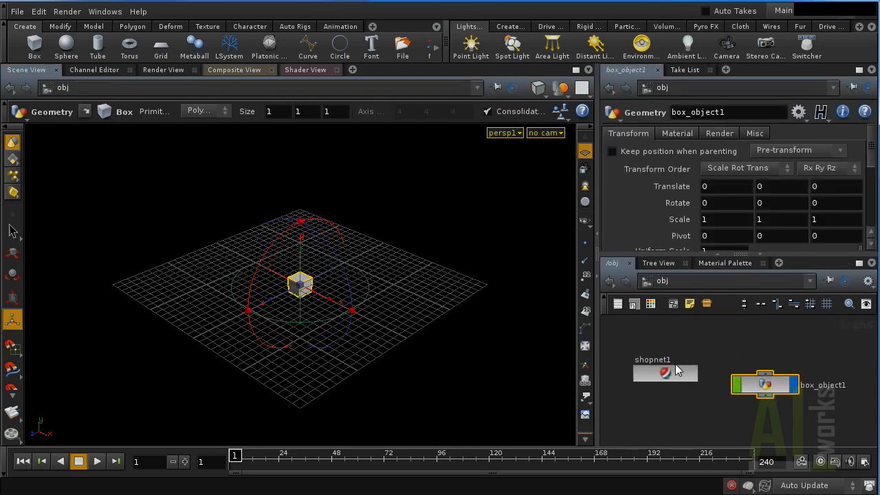
Switch the network pane to the /shop network of materials.
{"action": "left_click", "coordinate": [690, 283]}
{"action": "left_click", "coordinate": [689, 365]}
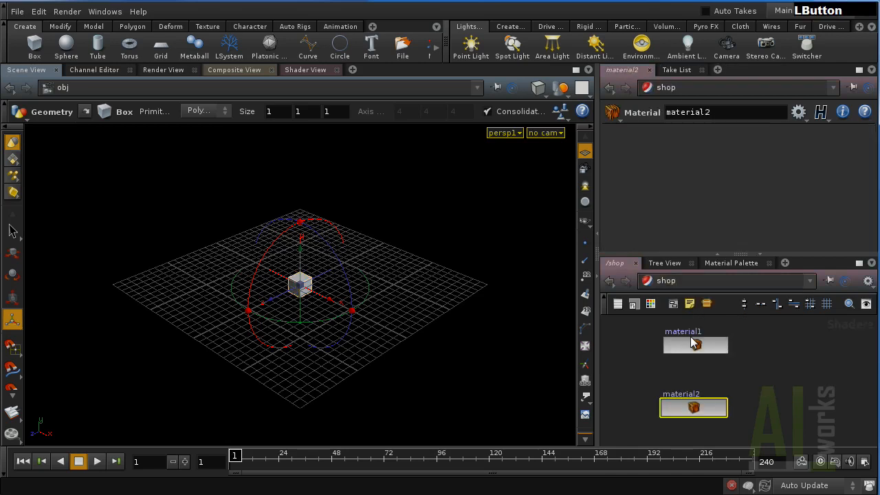
{"action": "middle_click_drag", "start_coordinate": [718, 360], "coordinate": [717, 355]}
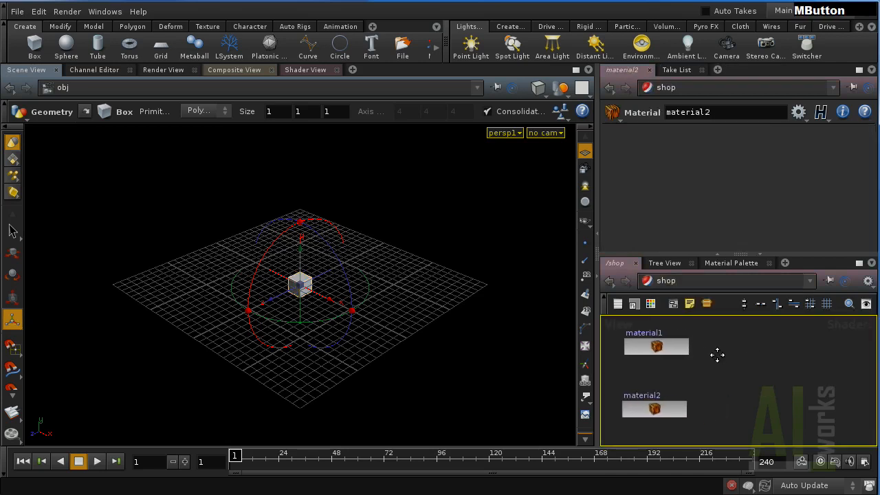
{"action": "left_click", "coordinate": [744, 358]}
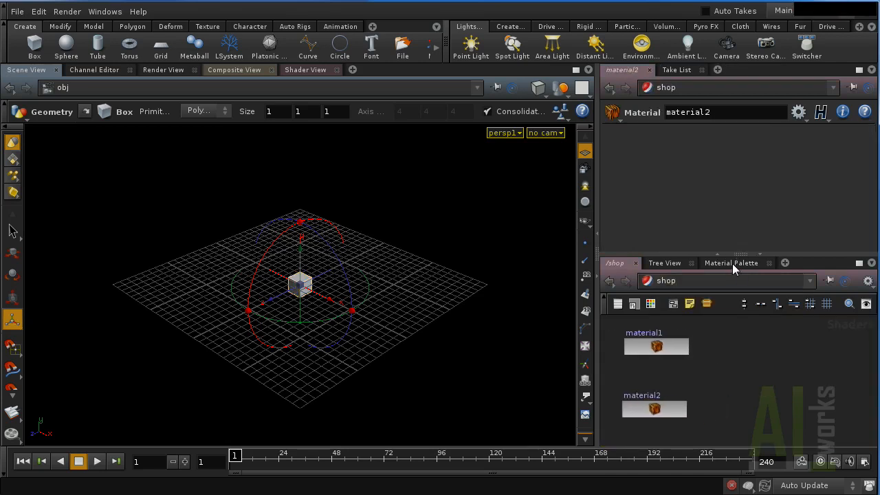
Drag Basic Surface from the Material Palette onto the box, then return to /shop.
{"action": "left_click", "coordinate": [731, 264]}
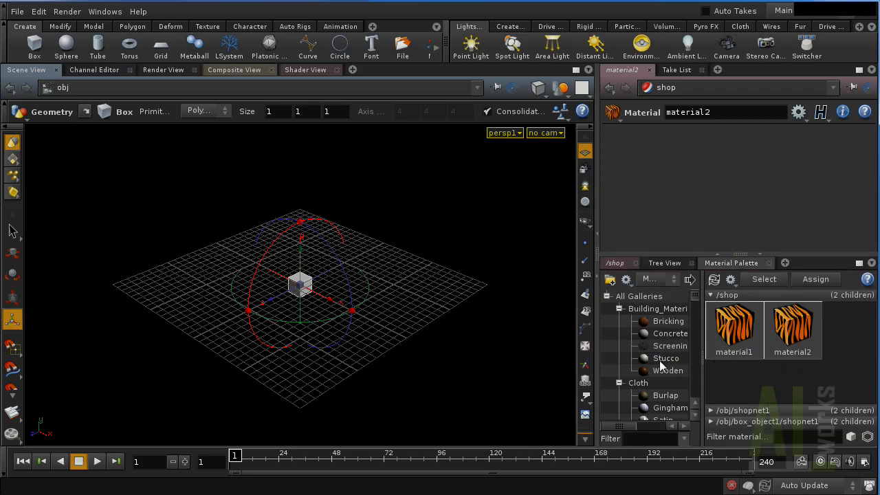
{"action": "scroll", "coordinate": [660, 368], "scroll_direction": "down", "scroll_amount": 5}
{"action": "scroll", "coordinate": [658, 365], "scroll_direction": "up", "scroll_amount": 1}
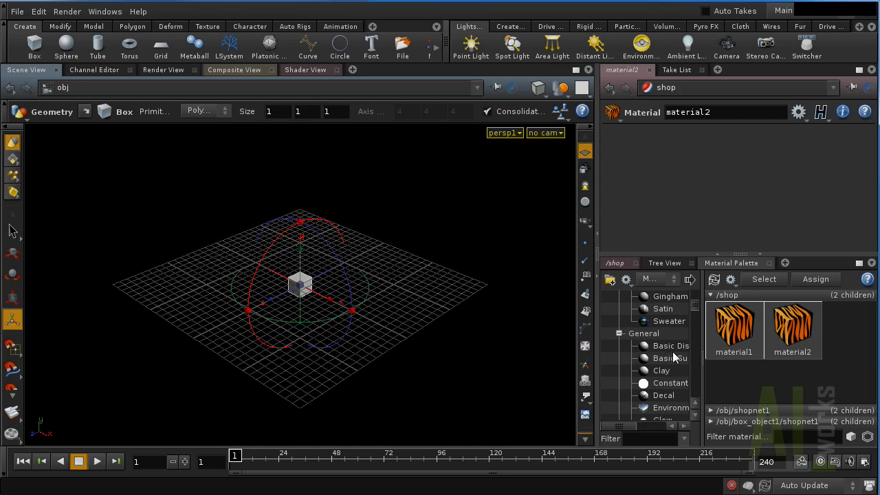
{"action": "left_click_drag", "start_coordinate": [627, 427], "coordinate": [635, 427]}
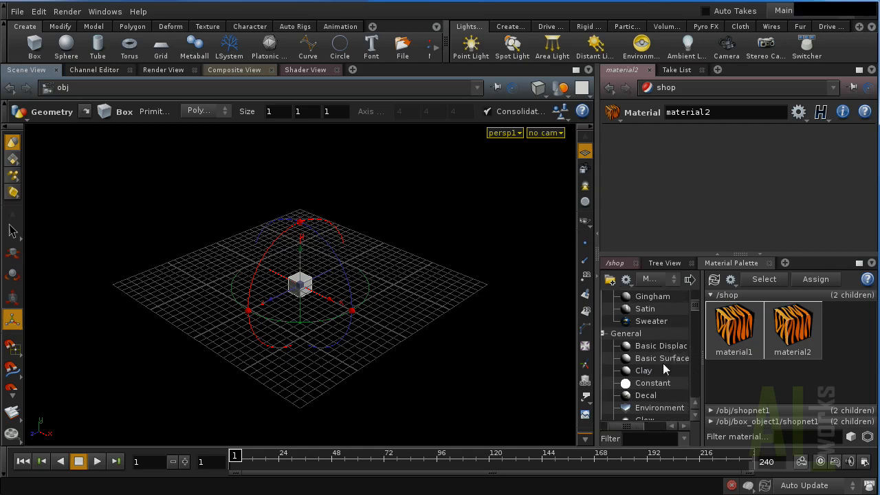
{"action": "mouse_move", "coordinate": [662, 358]}
{"action": "left_click_drag", "start_coordinate": [653, 358], "coordinate": [308, 294]}
{"action": "left_click", "coordinate": [653, 359]}
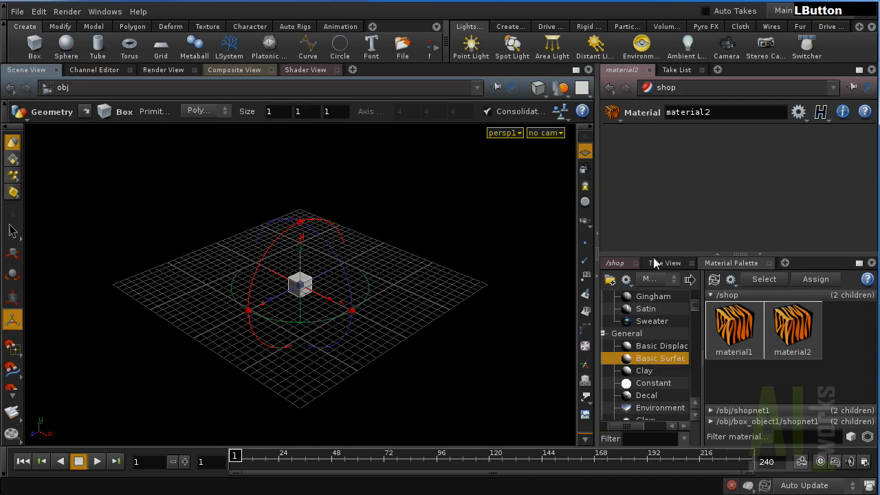
{"action": "left_click", "coordinate": [615, 262]}
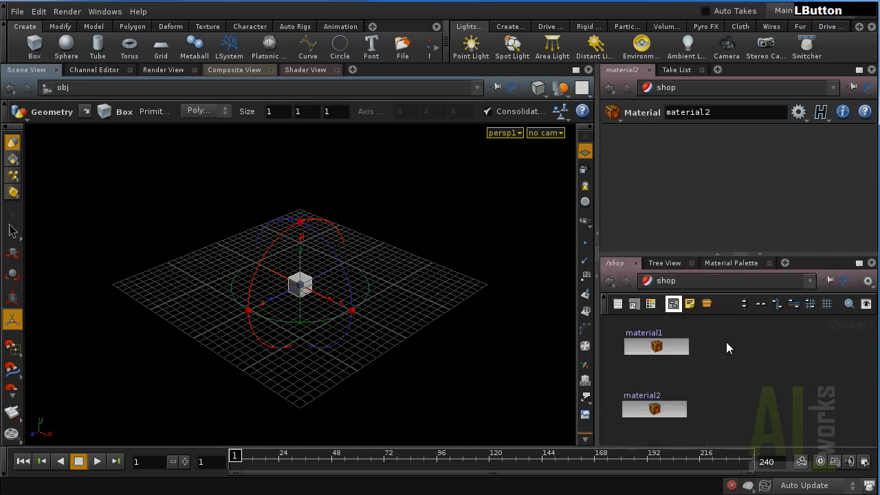
Go inside material1's vopsurface1, maximize the network editor, and frame global1 and output1.
{"action": "double_click", "coordinate": [656, 350]}
{"action": "left_click_drag", "start_coordinate": [662, 389], "coordinate": [660, 376]}
{"action": "double_click", "coordinate": [663, 374]}
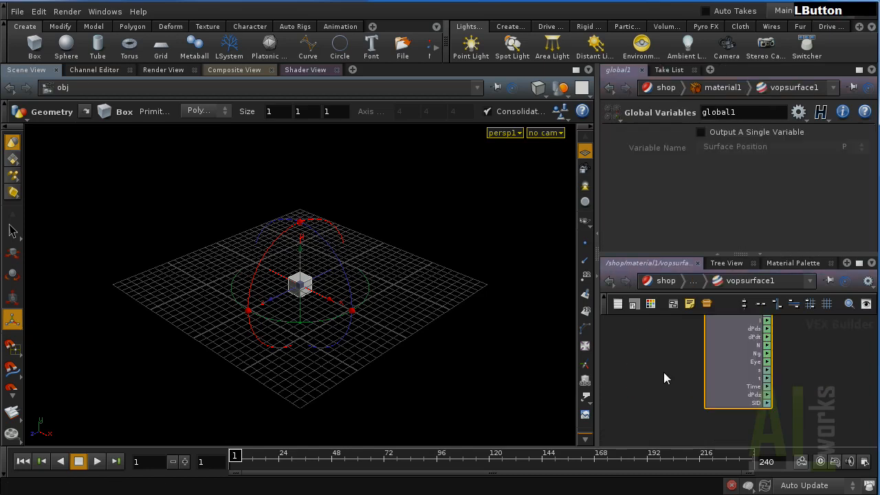
{"action": "scroll", "coordinate": [718, 383], "scroll_direction": "down", "scroll_amount": 2}
{"action": "middle_click_drag", "start_coordinate": [757, 374], "coordinate": [723, 399]}
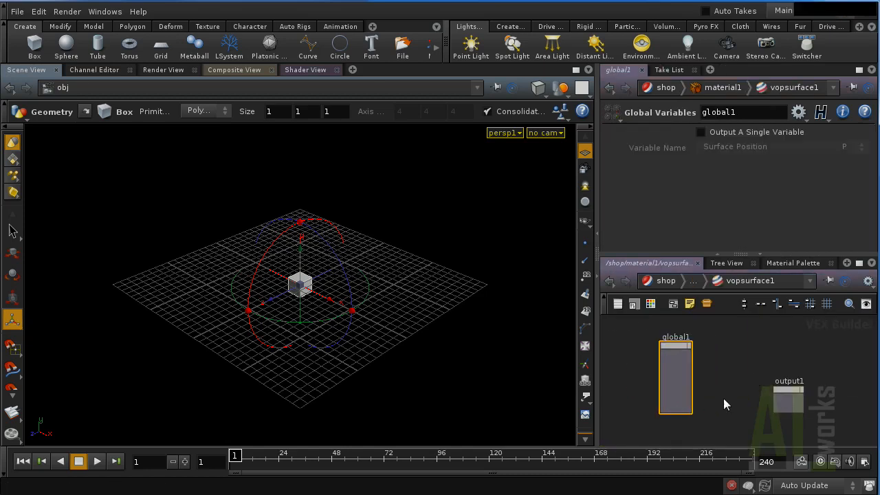
{"action": "key", "text": "ctrl+b"}
{"action": "middle_click_drag", "start_coordinate": [374, 326], "coordinate": [683, 299]}
{"action": "scroll", "coordinate": [520, 309], "scroll_direction": "up", "scroll_amount": 3}
{"action": "middle_click_drag", "start_coordinate": [520, 309], "coordinate": [626, 202]}
{"action": "scroll", "coordinate": [491, 298], "scroll_direction": "up", "scroll_amount": 2}
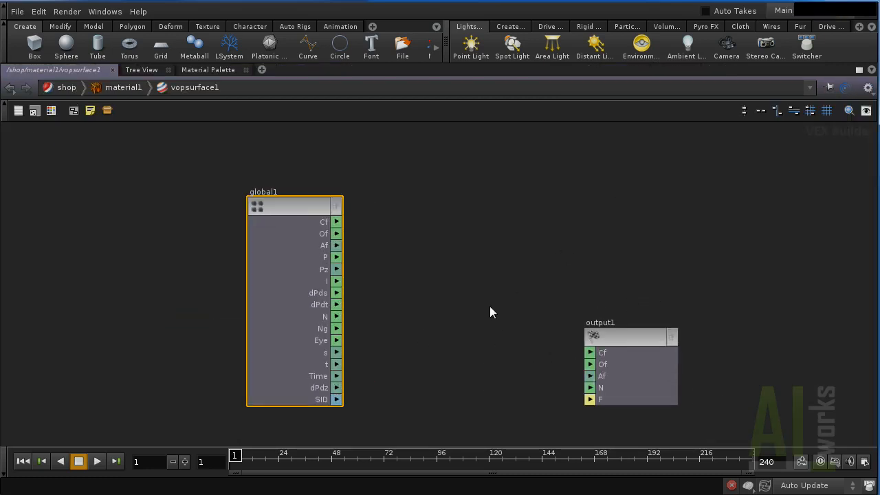
{"action": "left_click_drag", "start_coordinate": [634, 340], "coordinate": [721, 298]}
Add a Parameter node, parameter1, beside global1 between global1 and output1.
{"action": "key", "text": "Tab"}
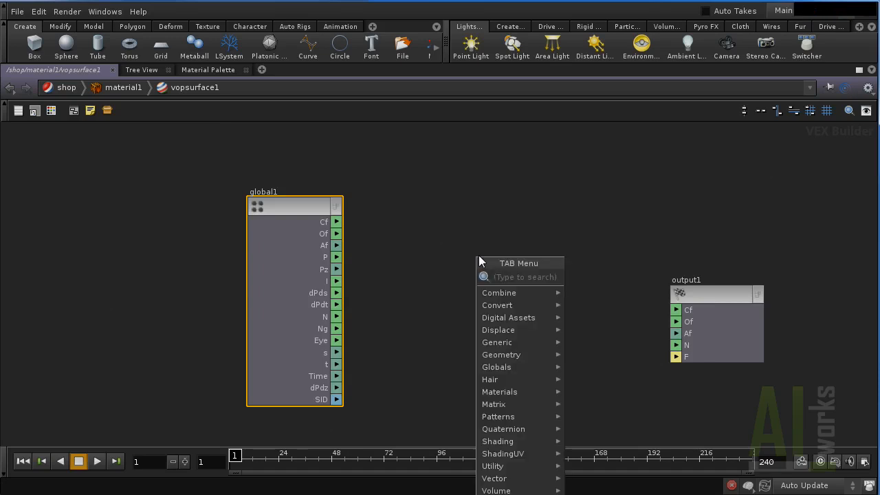
{"action": "type", "text": "co"}
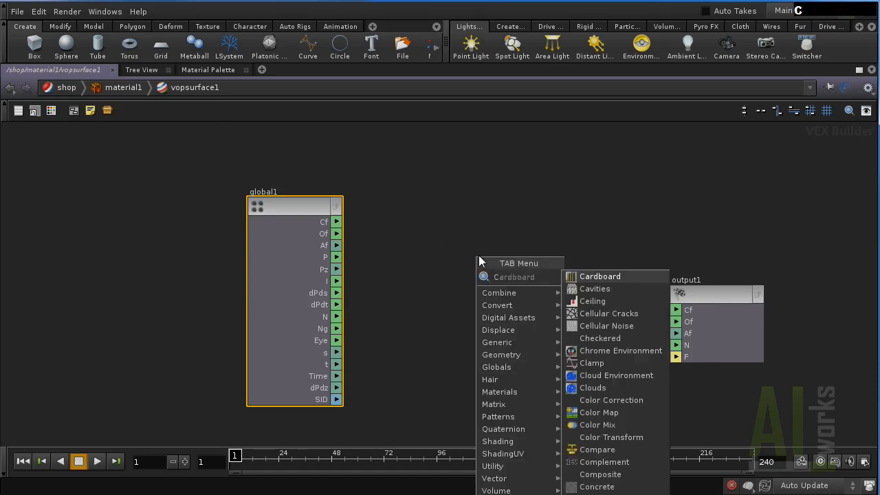
{"action": "key", "text": "BackSpace"}
{"action": "type", "text": "par"}
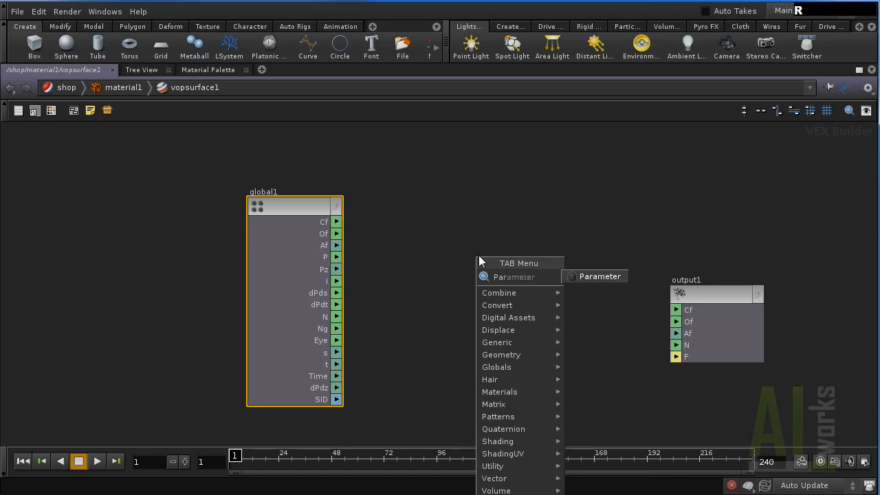
{"action": "key", "text": "KP_Enter"}
{"action": "left_click_drag", "start_coordinate": [479, 257], "coordinate": [422, 204]}
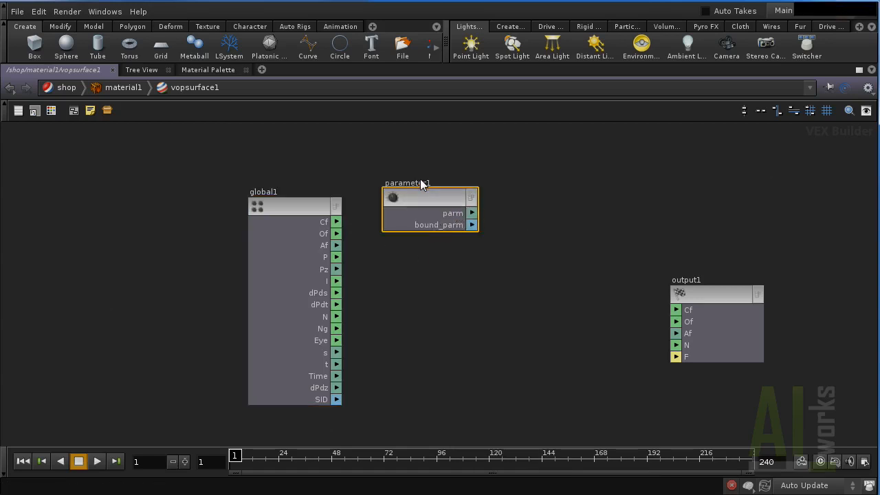
Rename parameter1 to Color and set its parameter name and label to Color.
{"action": "key", "text": "p"}
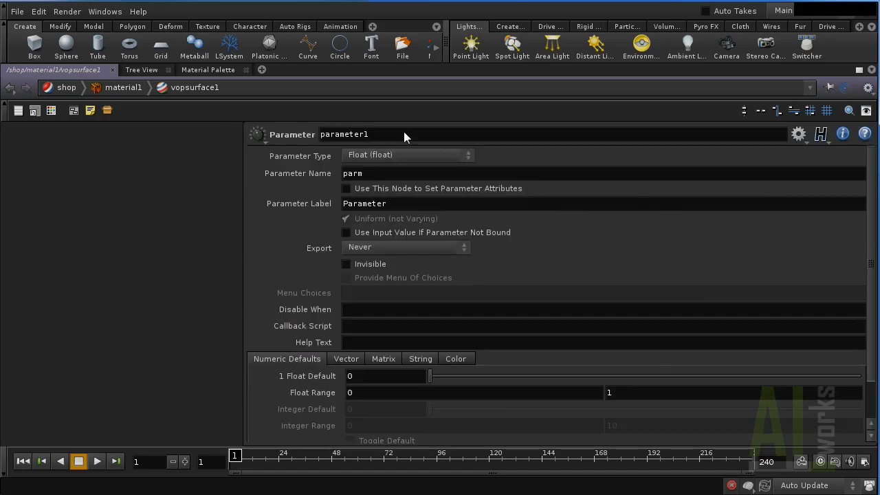
{"action": "left_click", "coordinate": [378, 131]}
{"action": "type", "text": "Color"}
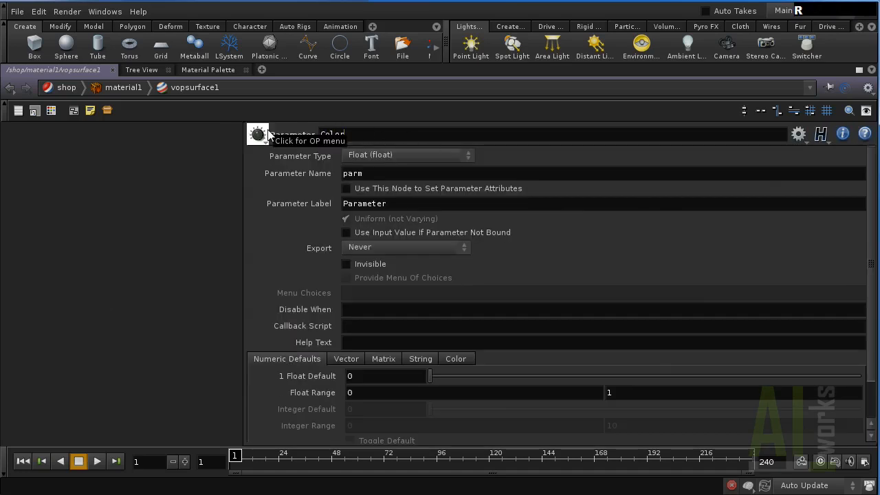
{"action": "key", "text": "Tab"}
{"action": "type", "text": "Color"}
{"action": "key", "text": "Tab"}
{"action": "type", "text": "Color"}
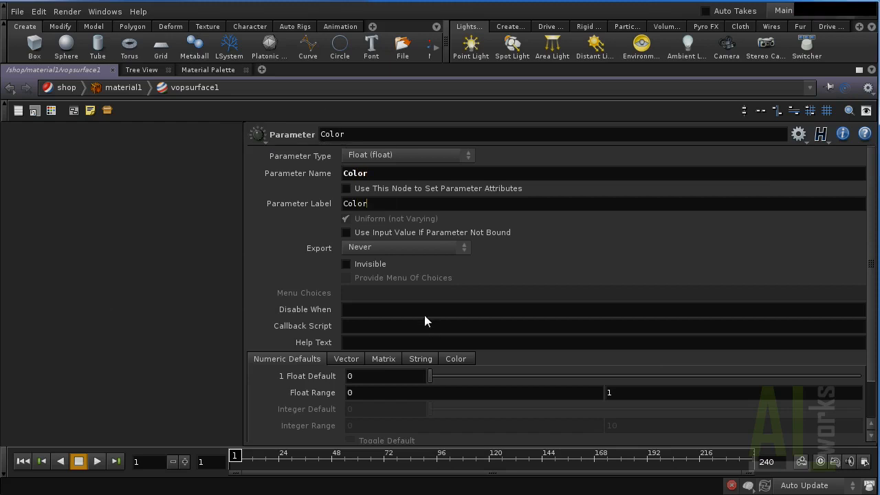
Make the parameter a Color type with a red default of 0.9, 0, 0.
{"action": "left_click", "coordinate": [411, 154]}
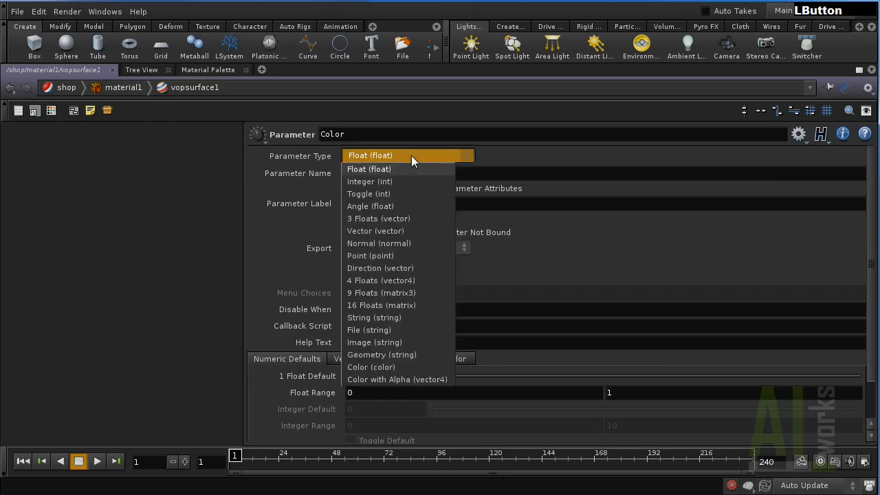
{"action": "left_click", "coordinate": [388, 367]}
{"action": "left_click", "coordinate": [445, 359]}
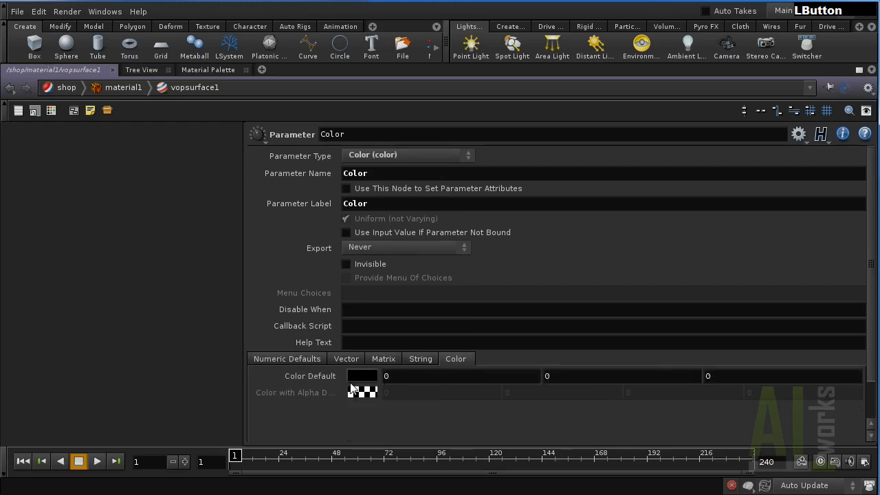
{"action": "left_click", "coordinate": [365, 383]}
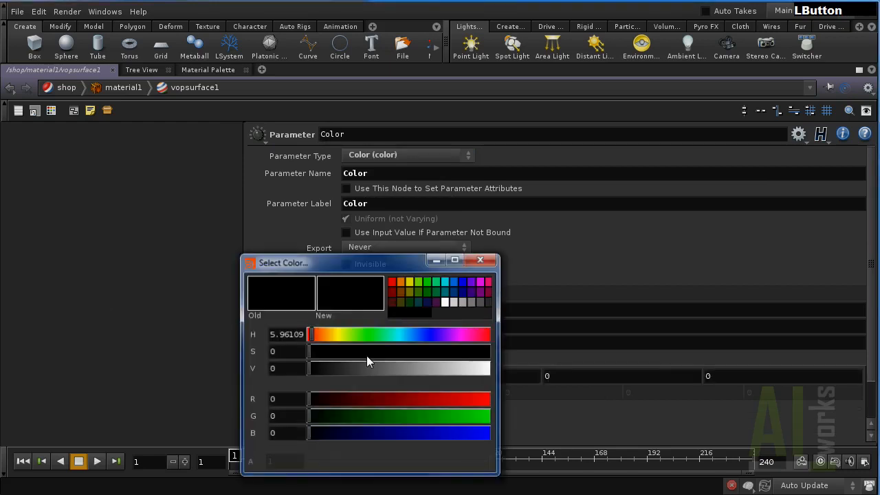
{"action": "left_click", "coordinate": [489, 281]}
{"action": "left_click", "coordinate": [392, 281]}
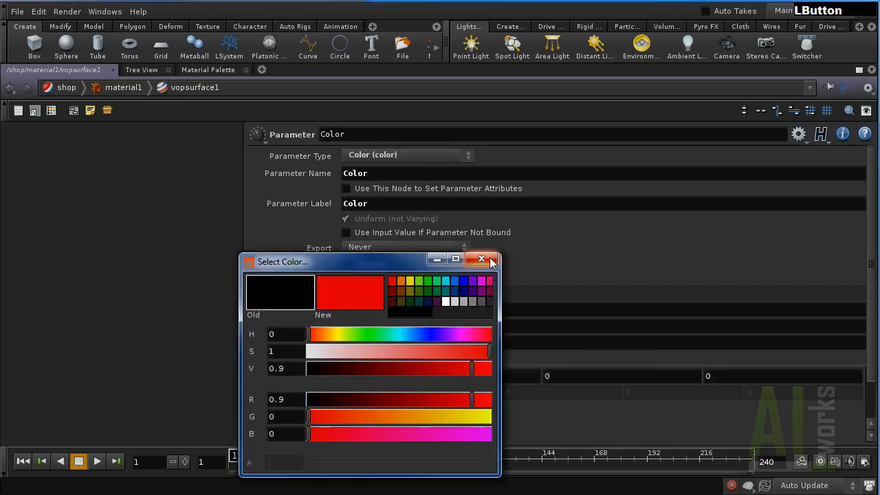
{"action": "left_click", "coordinate": [481, 259]}
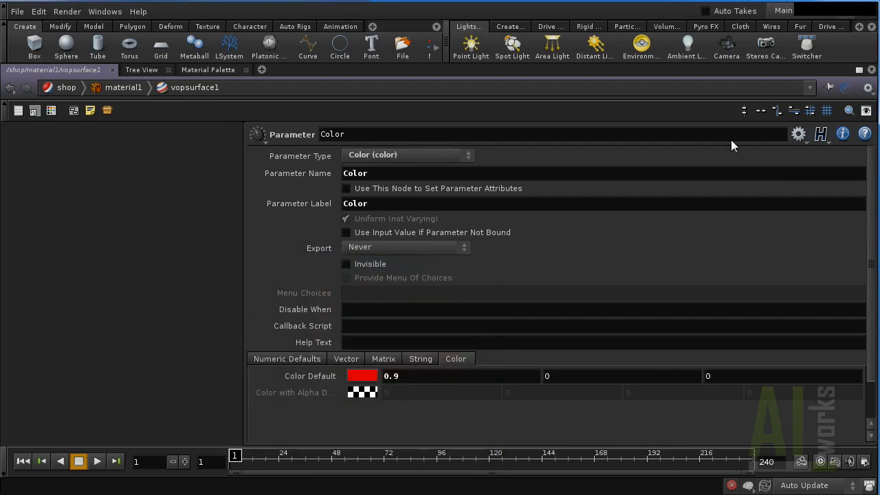
Wire the Color parameter into output1's Cf input.
{"action": "key", "text": "p"}
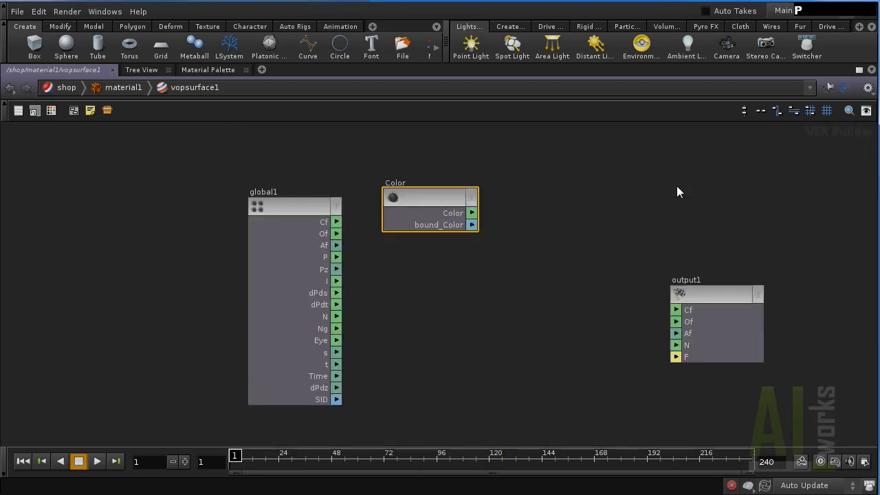
{"action": "left_click", "coordinate": [479, 215]}
{"action": "left_click", "coordinate": [676, 310]}
{"action": "left_click", "coordinate": [675, 311]}
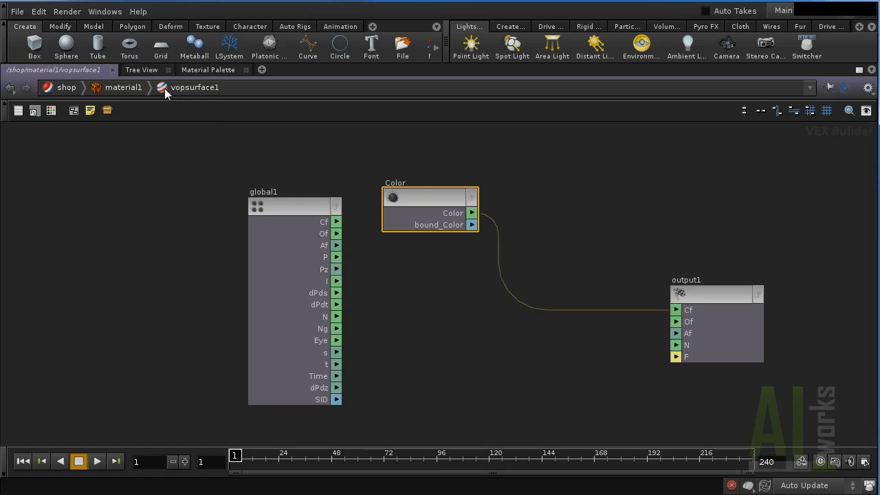
Check the red torus in the Shader View, then go back up to /shop.
{"action": "key", "text": "ctrl+b"}
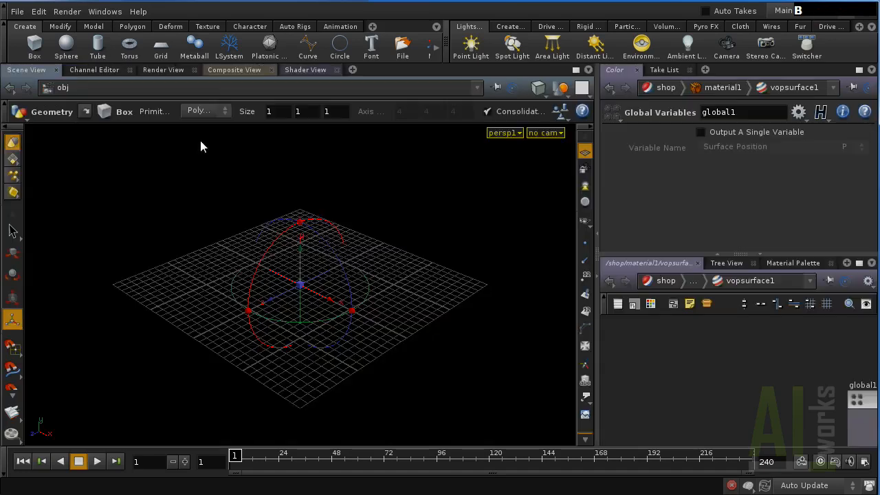
{"action": "middle_click_drag", "start_coordinate": [693, 352], "coordinate": [675, 392]}
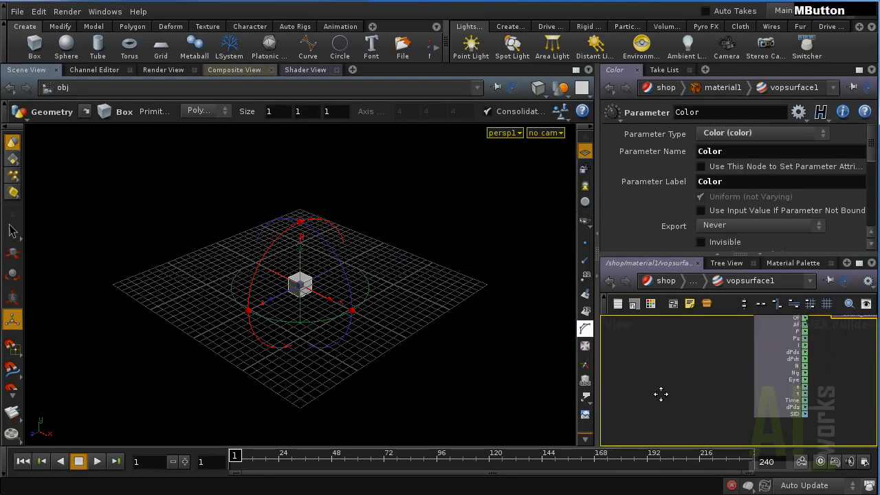
{"action": "left_click", "coordinate": [310, 70]}
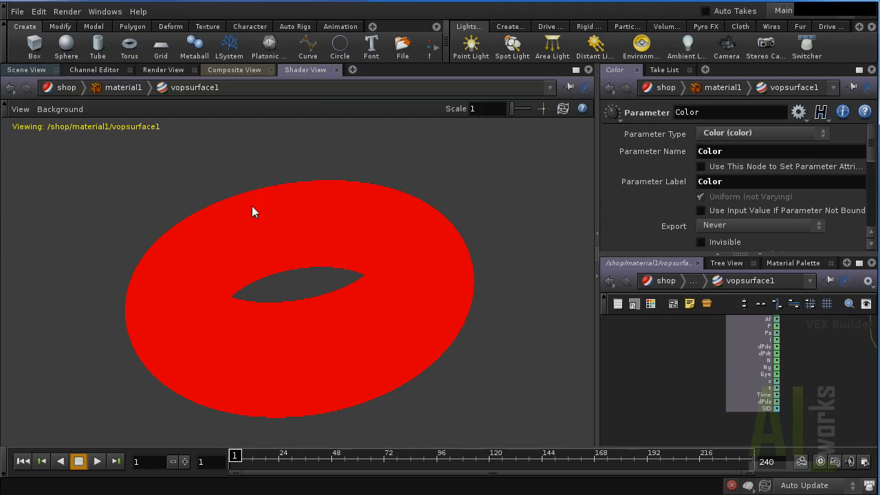
{"action": "left_click", "coordinate": [666, 281]}
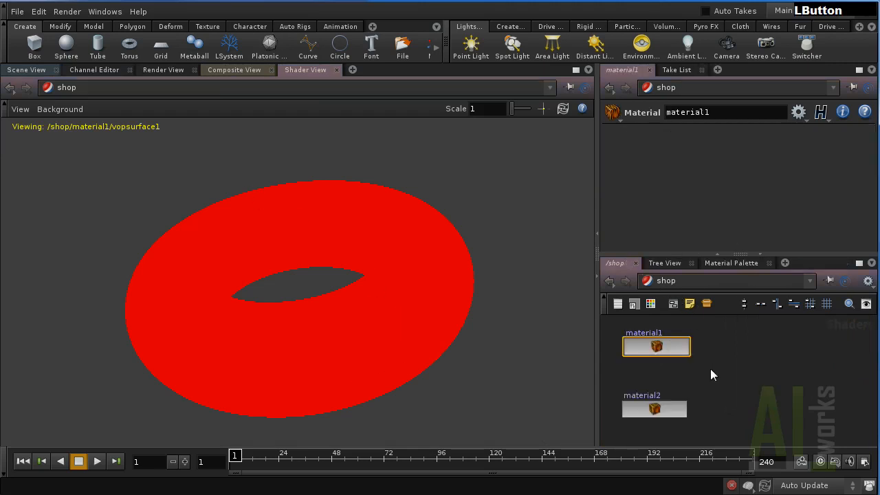
Rename material1 to SimpleMat.
{"action": "left_click", "coordinate": [646, 336]}
{"action": "type", "text": "SimpleMat"}
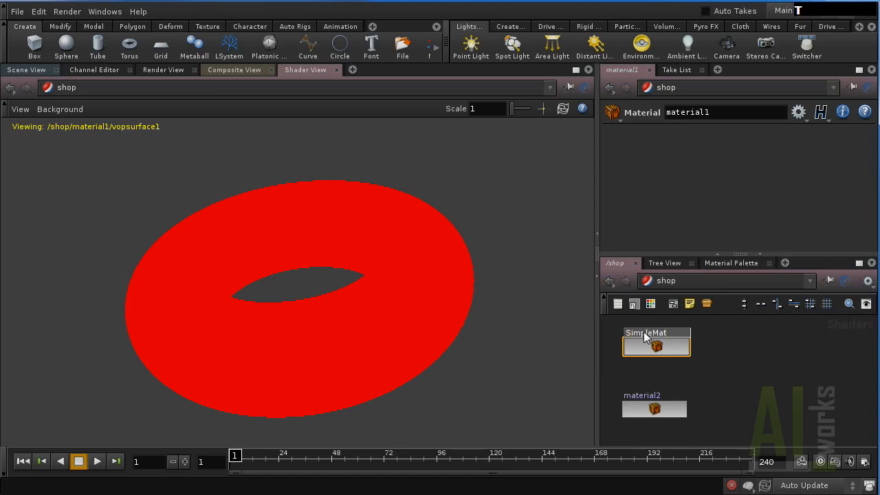
{"action": "key", "text": "Return"}
Drop SimpleMat onto the box in the scene view and show the box's handles.
{"action": "left_click", "coordinate": [27, 70]}
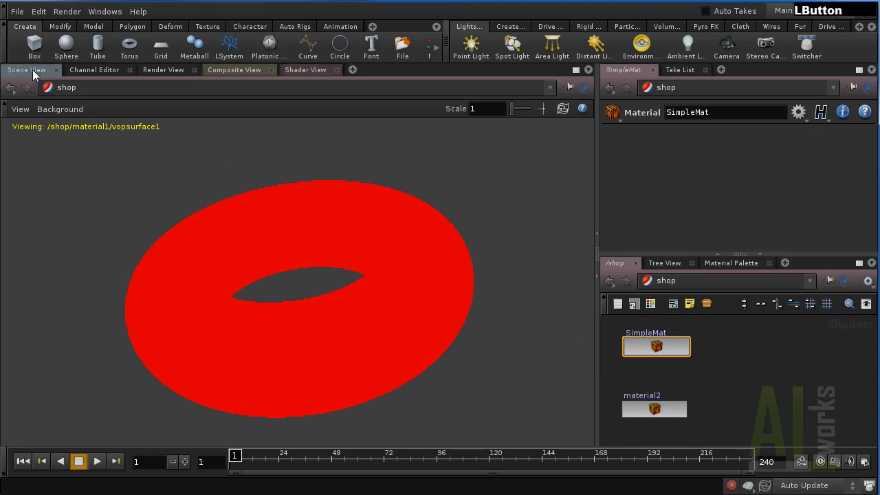
{"action": "left_click_drag", "start_coordinate": [641, 342], "coordinate": [308, 290]}
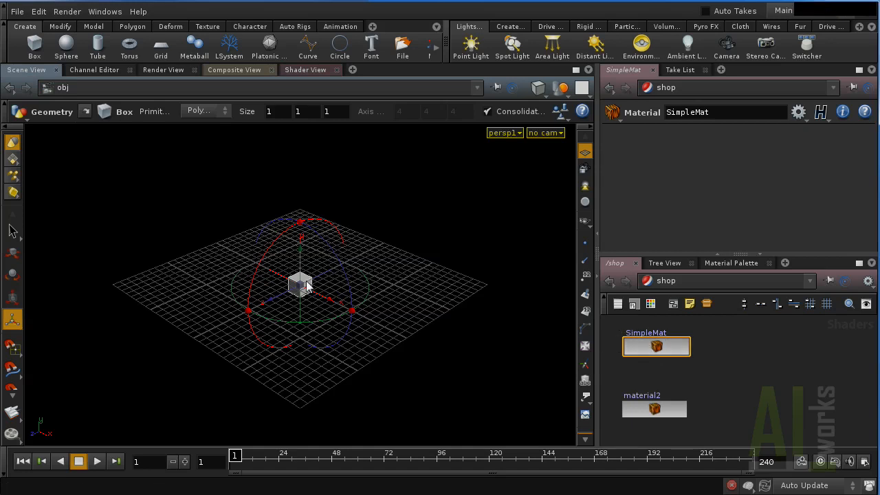
{"action": "key", "text": "space"}
{"action": "scroll", "coordinate": [302, 315], "scroll_direction": "up", "scroll_amount": 5}
{"action": "scroll", "coordinate": [306, 318], "scroll_direction": "up", "scroll_amount": 2}
{"action": "key", "text": "Return"}
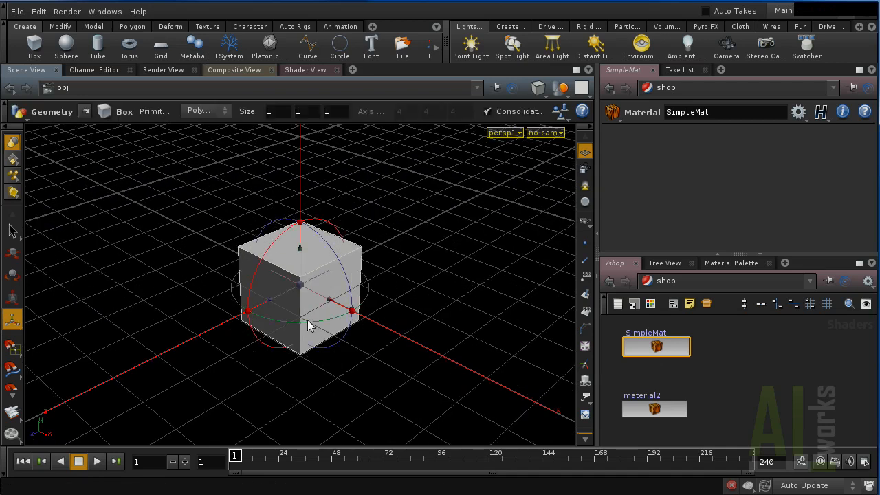
Inside SimpleMat, copy the Color parameter.
{"action": "double_click", "coordinate": [657, 348]}
{"action": "middle_click_drag", "start_coordinate": [700, 368], "coordinate": [737, 348]}
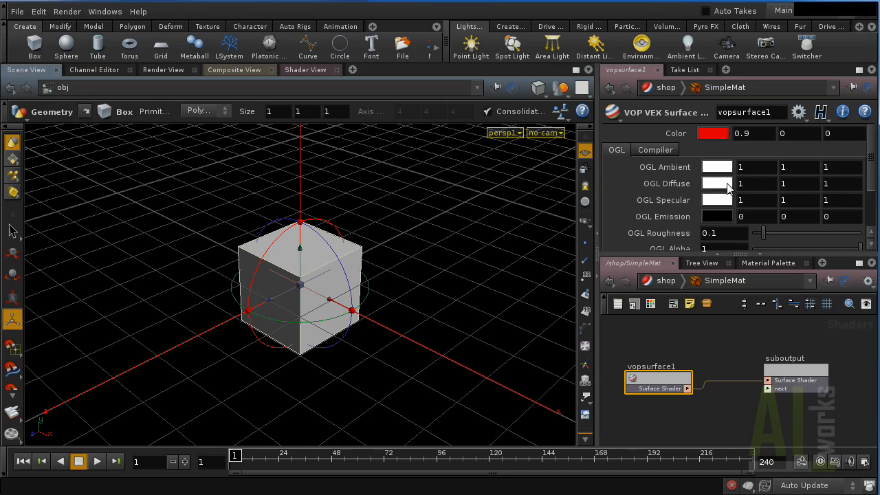
{"action": "right_click", "coordinate": [711, 135]}
{"action": "left_click", "coordinate": [675, 133]}
{"action": "right_click", "coordinate": [675, 131]}
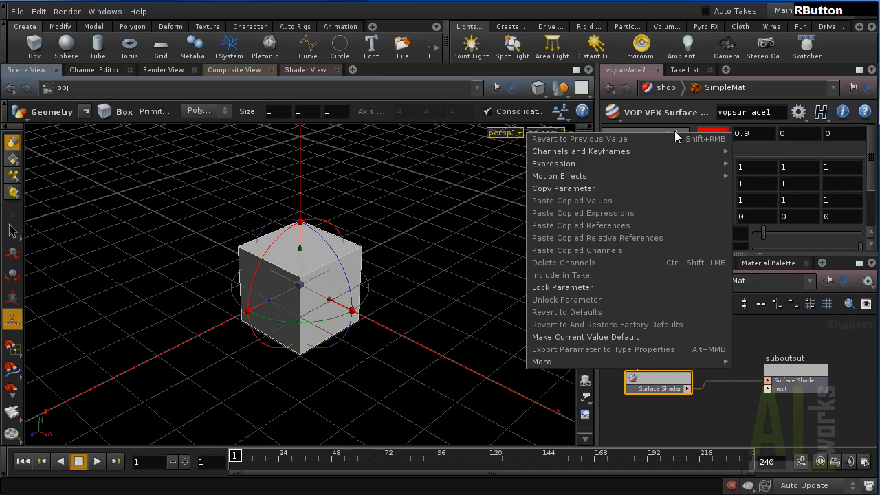
{"action": "left_click", "coordinate": [617, 191]}
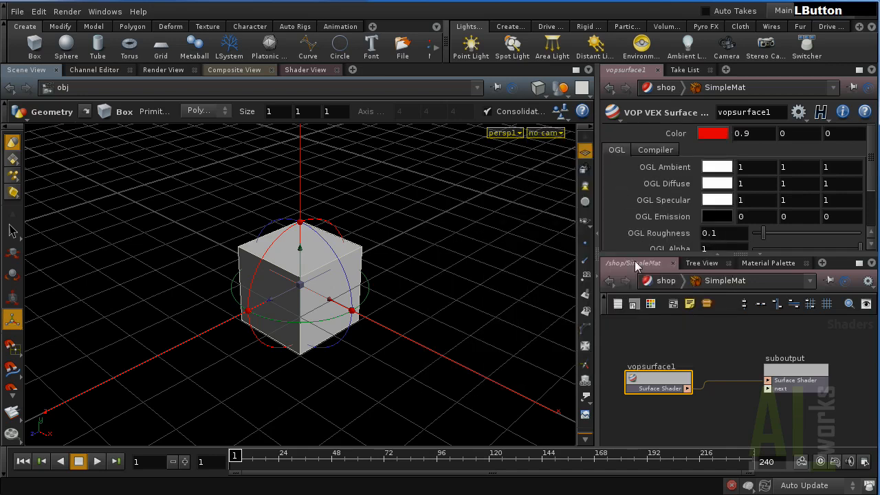
Paste Color onto OGL Diffuse as relative references so the box shows red.
{"action": "left_click", "coordinate": [667, 182]}
{"action": "right_click", "coordinate": [667, 181]}
{"action": "left_click", "coordinate": [634, 264]}
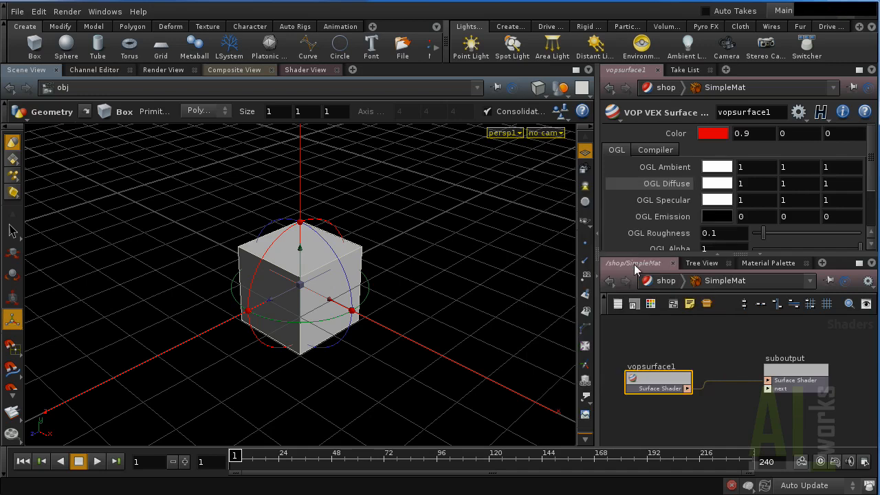
{"action": "right_click", "coordinate": [670, 181]}
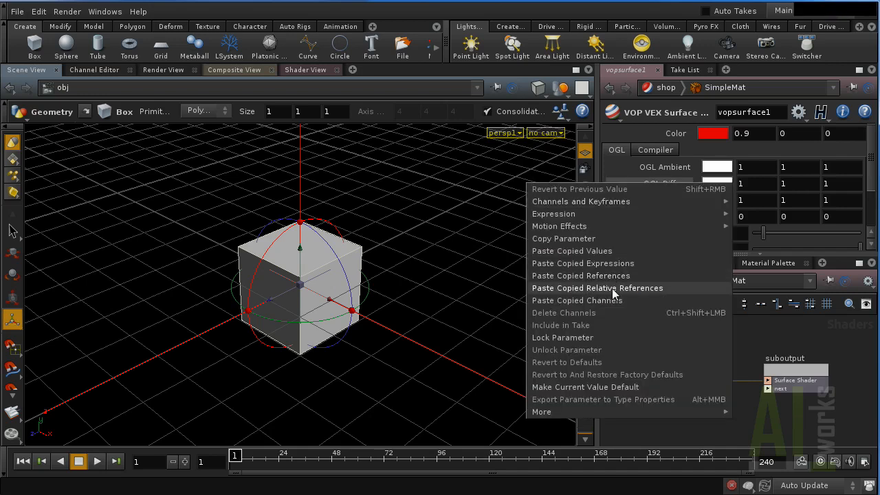
{"action": "left_click", "coordinate": [612, 289]}
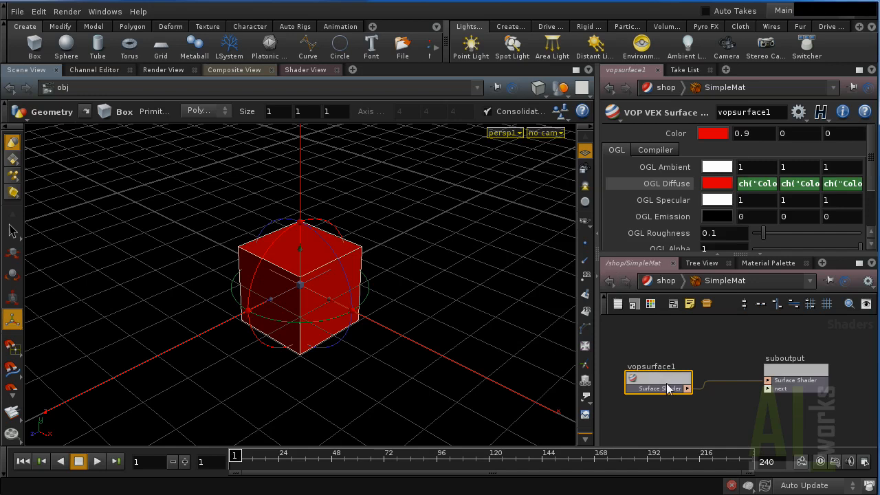
{"action": "left_click", "coordinate": [689, 412]}
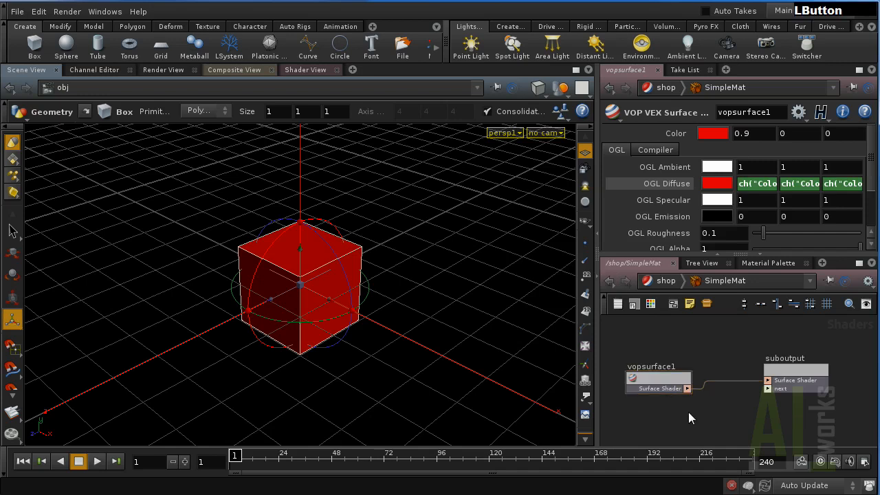
Inside box_object1 at /obj, delete the material1 SOP.
{"action": "left_click", "coordinate": [657, 286]}
{"action": "left_click", "coordinate": [657, 287]}
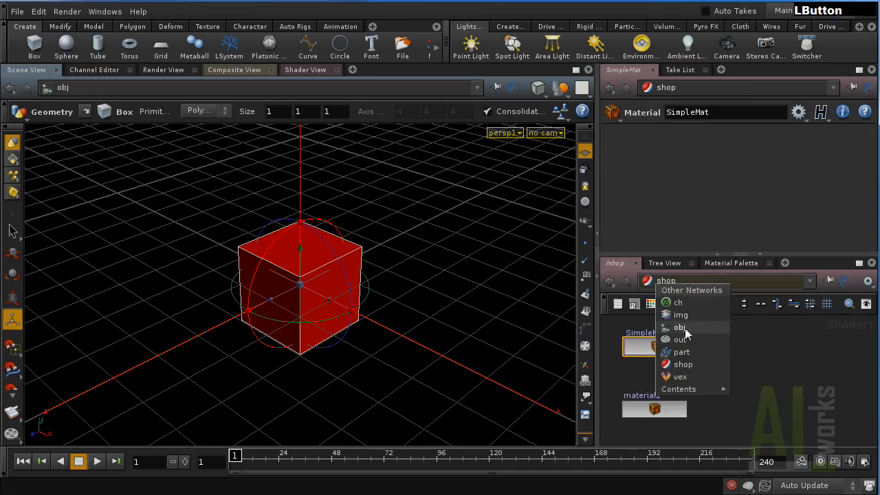
{"action": "left_click", "coordinate": [677, 311]}
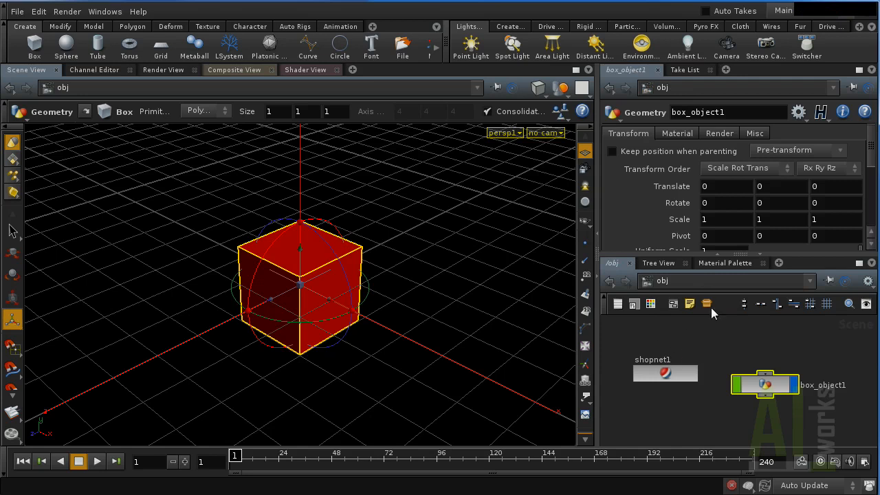
{"action": "double_click", "coordinate": [759, 383]}
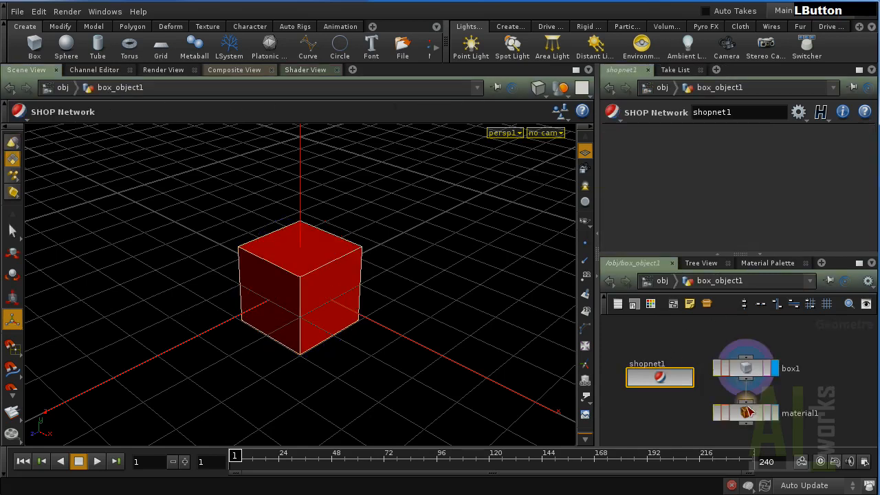
{"action": "left_click", "coordinate": [757, 416]}
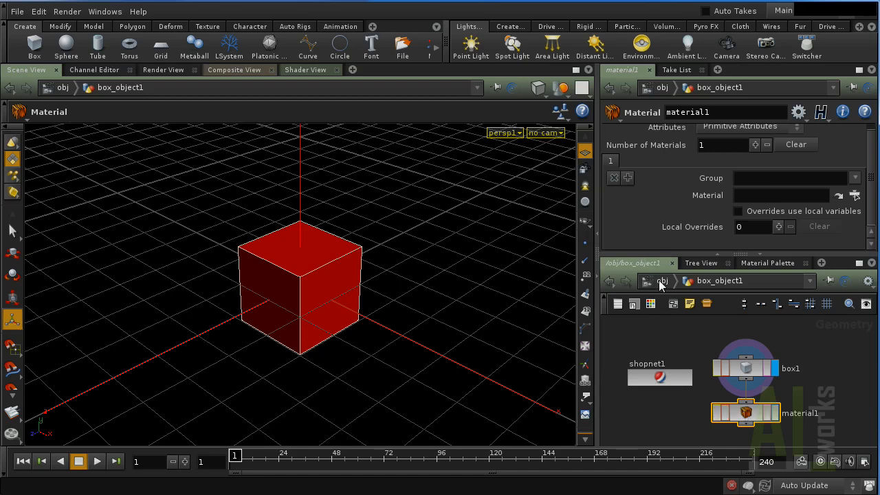
{"action": "key", "text": "Delete"}
{"action": "left_click", "coordinate": [755, 420]}
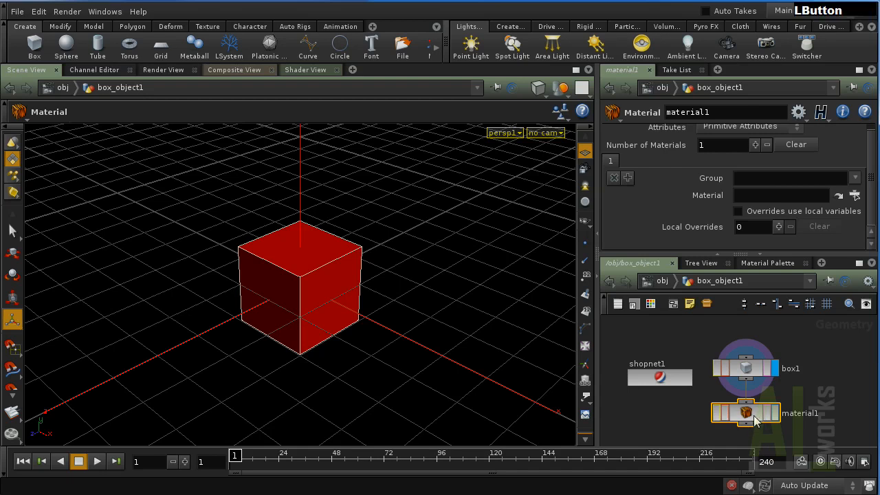
{"action": "key", "text": "Delete"}
Back at /obj, view box_object1's material setting, /shop/SimpleMat.
{"action": "left_click", "coordinate": [656, 280]}
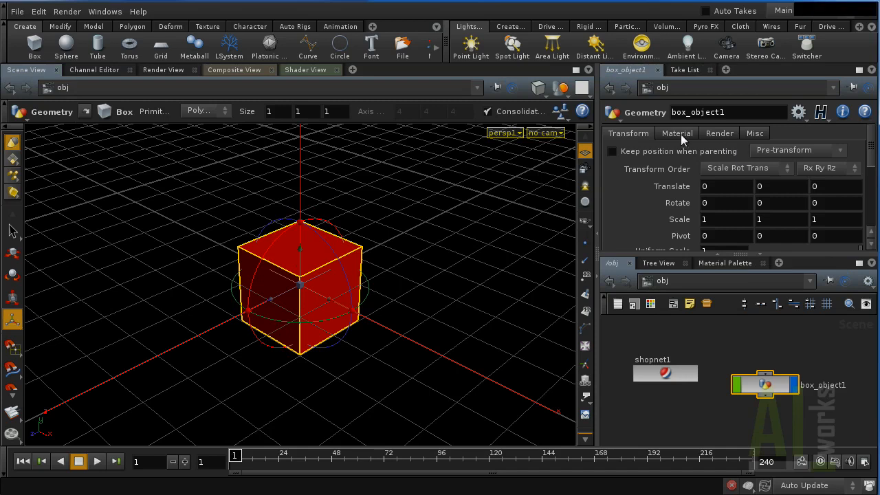
{"action": "left_click", "coordinate": [679, 134]}
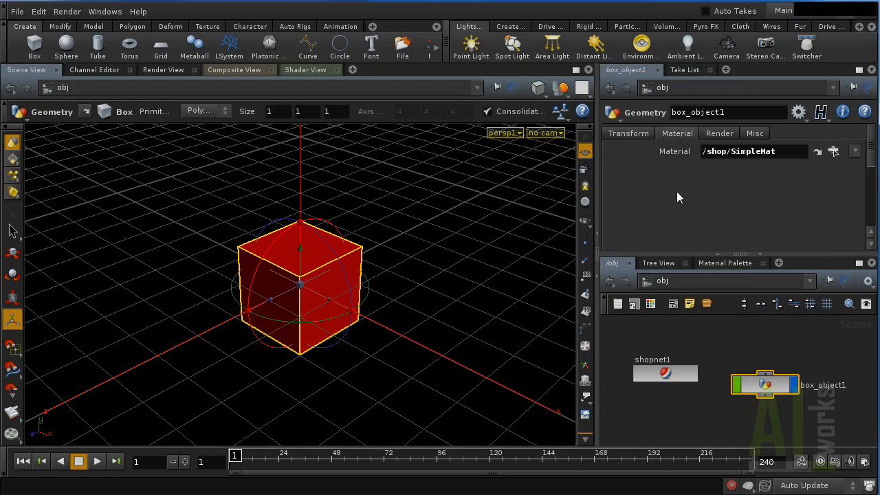
{"action": "left_click", "coordinate": [659, 164]}
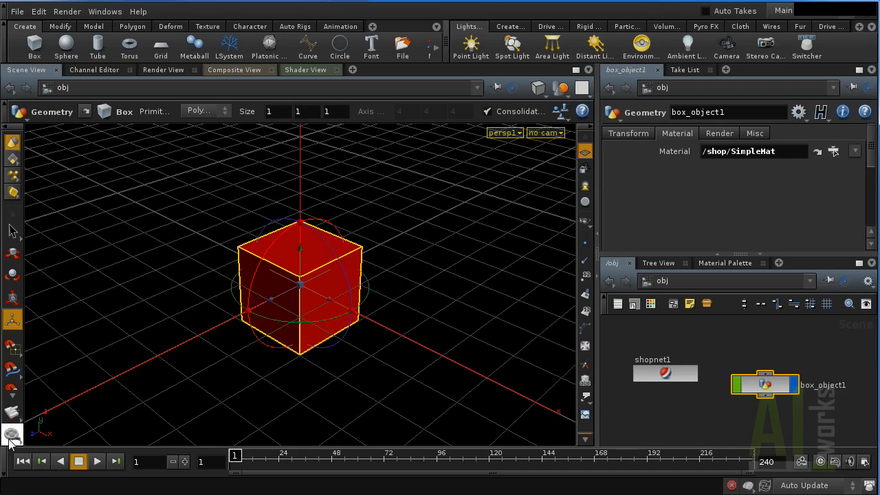
Try a region render around the cube, then return to the scene view.
{"action": "scroll", "coordinate": [11, 413], "scroll_direction": "down", "scroll_amount": 3}
{"action": "left_click", "coordinate": [11, 382]}
{"action": "left_click_drag", "start_coordinate": [167, 180], "coordinate": [330, 387]}
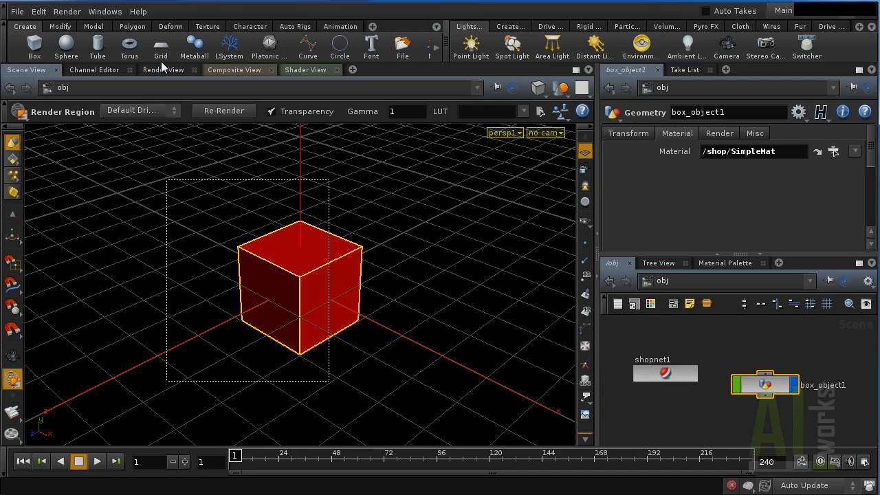
{"action": "left_click", "coordinate": [72, 13]}
{"action": "left_click", "coordinate": [72, 13]}
{"action": "left_click", "coordinate": [13, 359]}
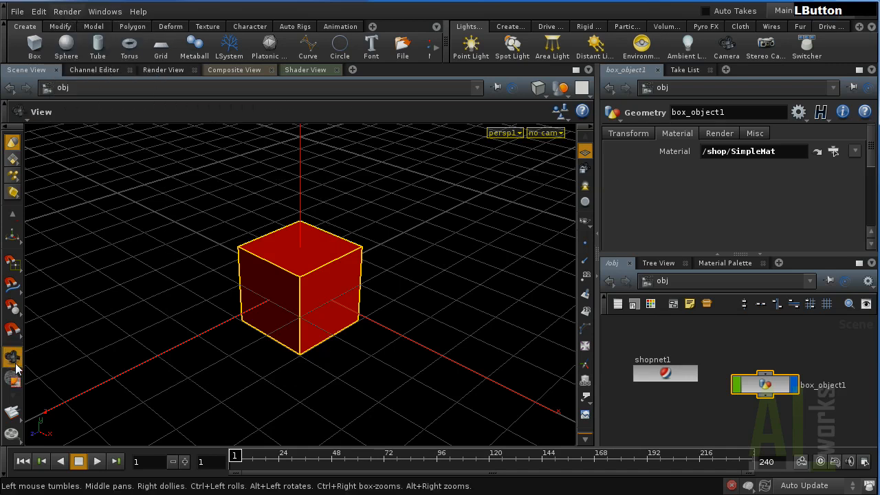
Create a Mantra render node and render with mantra1, adding default camera cam1.
{"action": "left_click", "coordinate": [67, 11]}
{"action": "mouse_move", "coordinate": [96, 26]}
{"action": "left_click", "coordinate": [184, 26]}
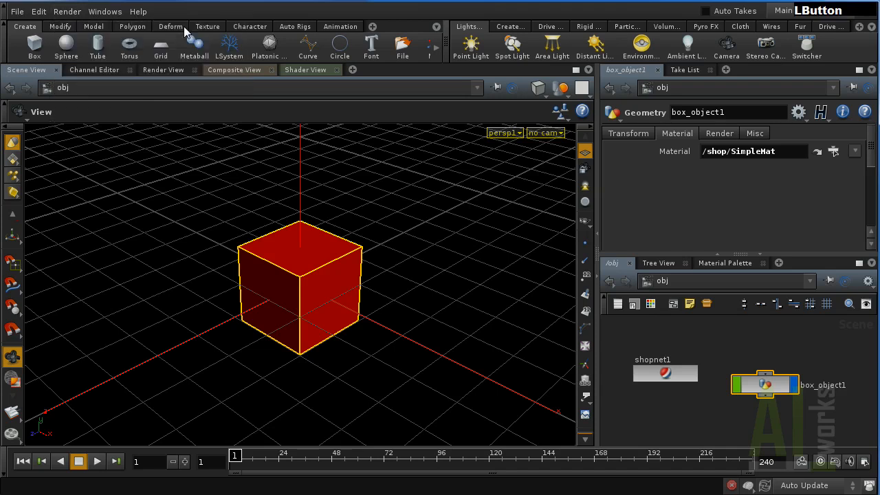
{"action": "left_click", "coordinate": [76, 12]}
{"action": "mouse_move", "coordinate": [74, 59]}
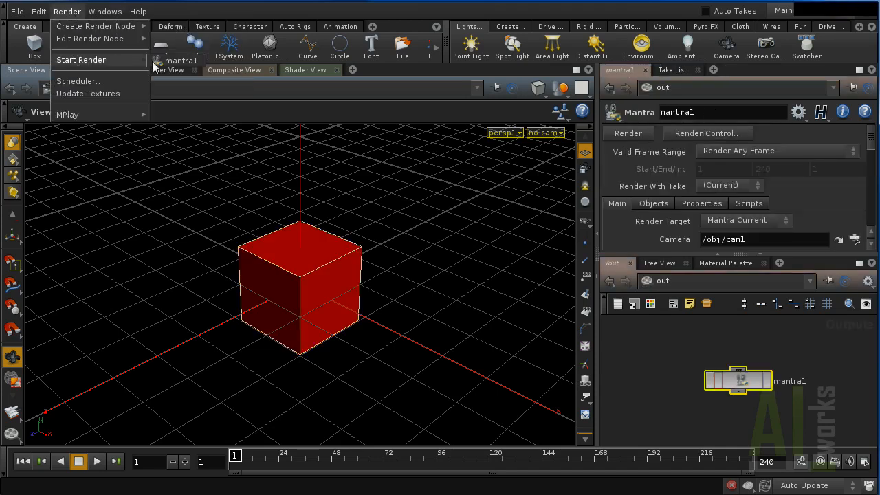
{"action": "left_click", "coordinate": [174, 60]}
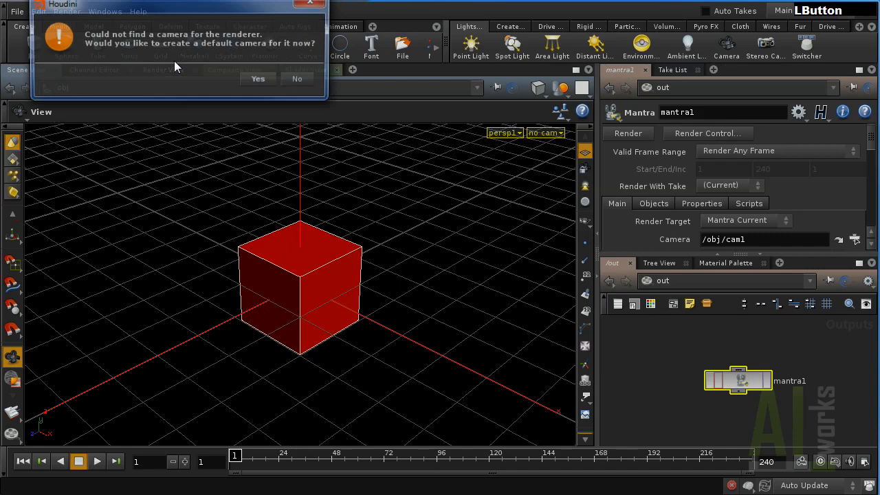
{"action": "left_click", "coordinate": [259, 80]}
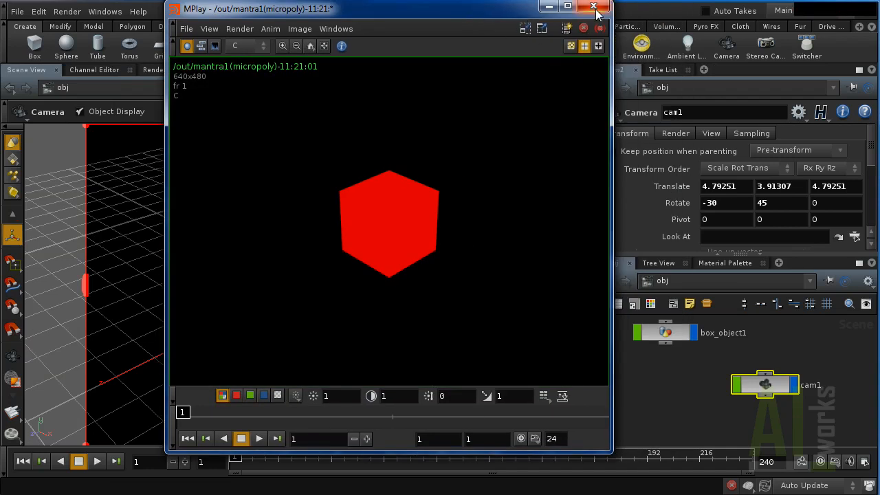
Enter SimpleMat's vopsurface1 network and enlarge it to fill the window.
{"action": "left_click", "coordinate": [594, 7]}
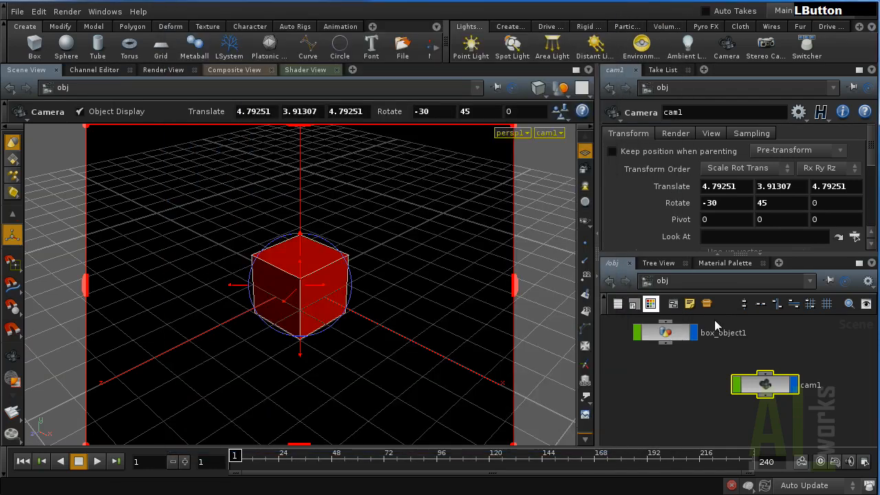
{"action": "left_click", "coordinate": [713, 286]}
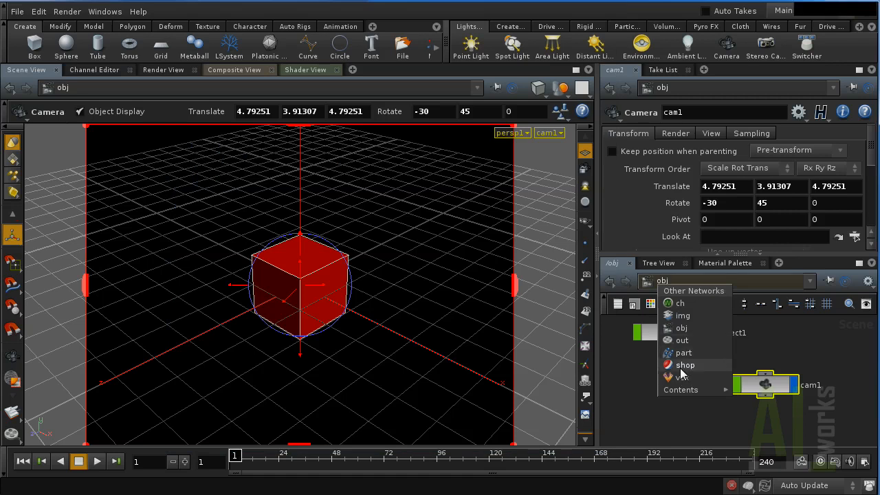
{"action": "left_click", "coordinate": [685, 365]}
{"action": "double_click", "coordinate": [657, 347]}
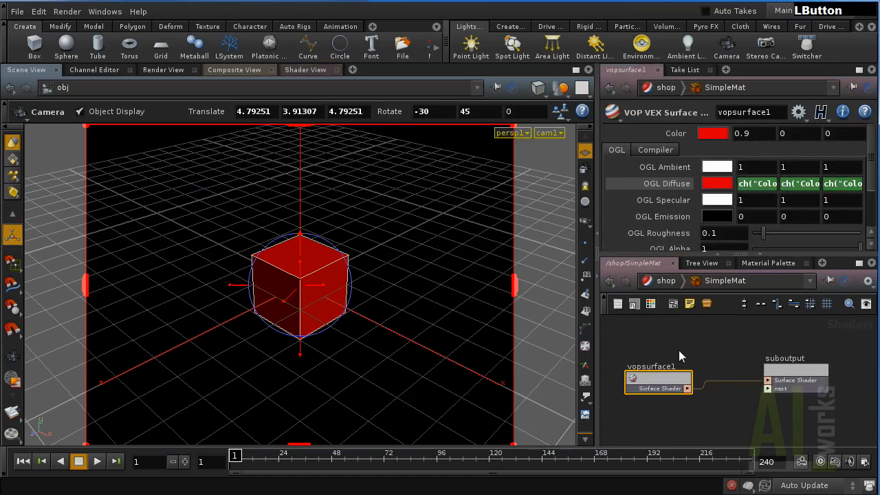
{"action": "double_click", "coordinate": [670, 382]}
{"action": "middle_click_drag", "start_coordinate": [812, 374], "coordinate": [663, 400]}
{"action": "key", "text": "ctrl+b"}
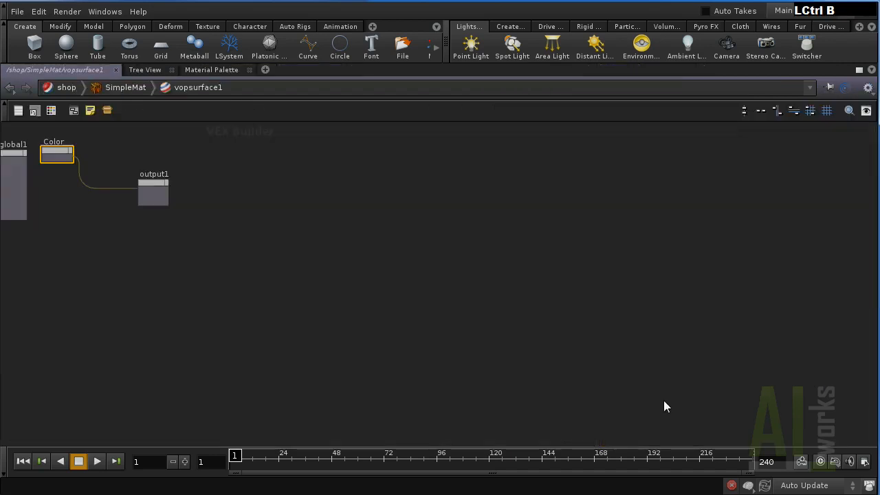
{"action": "middle_click_drag", "start_coordinate": [385, 310], "coordinate": [650, 218]}
{"action": "scroll", "coordinate": [375, 318], "scroll_direction": "up", "scroll_amount": 3}
{"action": "middle_click_drag", "start_coordinate": [375, 318], "coordinate": [467, 338]}
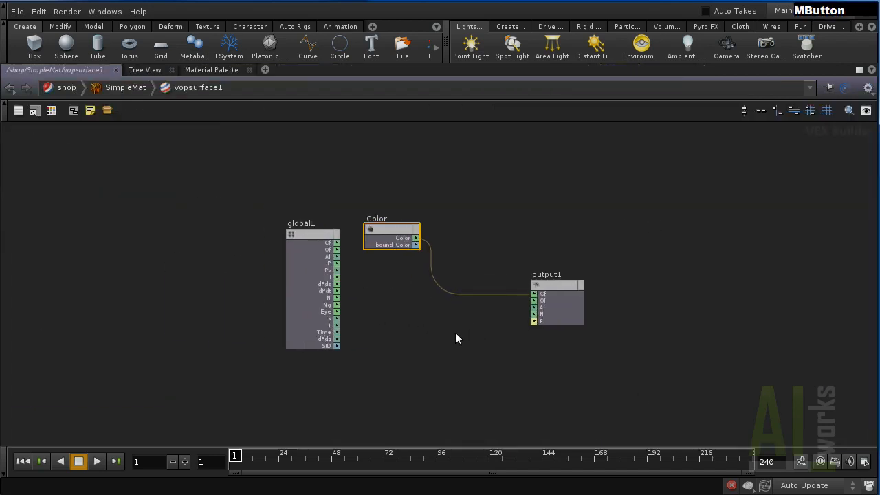
{"action": "scroll", "coordinate": [447, 328], "scroll_direction": "up", "scroll_amount": 2}
Add a Lighting Model node below Color, keeping VEX Specular as the model.
{"action": "key", "text": "Tab"}
{"action": "type", "text": "li"}
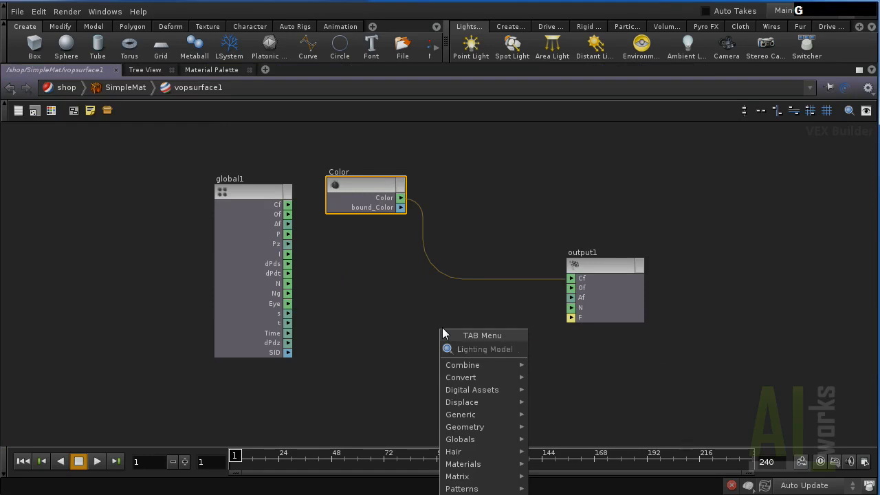
{"action": "key", "text": "KP_Enter"}
{"action": "left_click_drag", "start_coordinate": [427, 274], "coordinate": [346, 293]}
{"action": "key", "text": "p"}
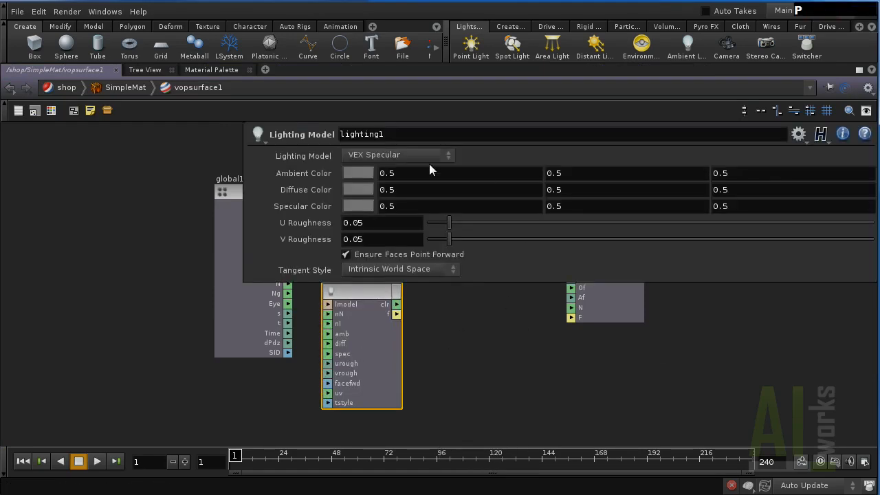
{"action": "left_click", "coordinate": [400, 155]}
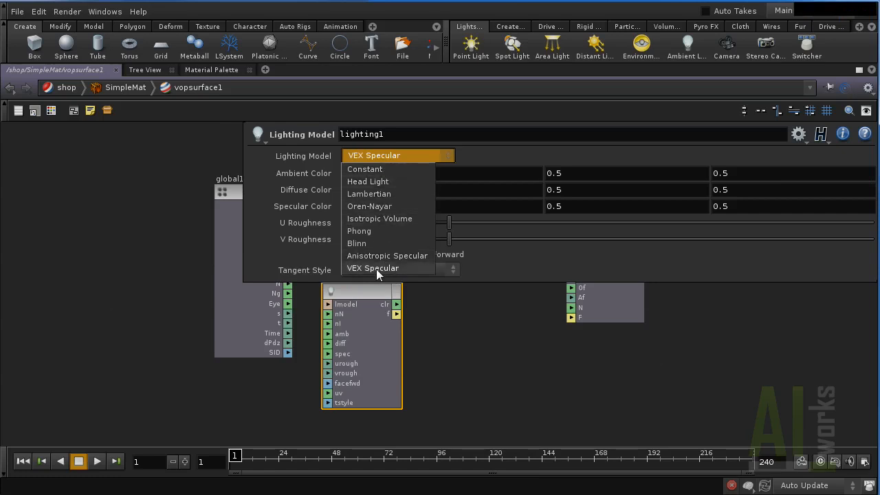
{"action": "left_click", "coordinate": [382, 156]}
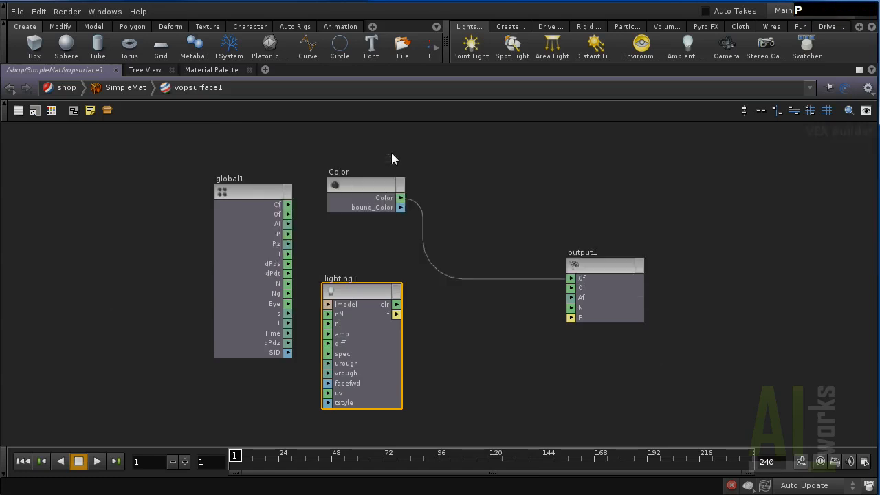
Add a Mix node to the right of lighting1.
{"action": "key", "text": "Tab"}
{"action": "left_click", "coordinate": [508, 325]}
{"action": "key", "text": "Tab"}
{"action": "type", "text": "mix"}
{"action": "key", "text": "Return"}
{"action": "left_click", "coordinate": [507, 324]}
Wire lighting1 clr to mix1 input2, Color to input1, and mix1 blend to output1 Cf.
{"action": "left_click", "coordinate": [397, 305]}
{"action": "left_click", "coordinate": [472, 330]}
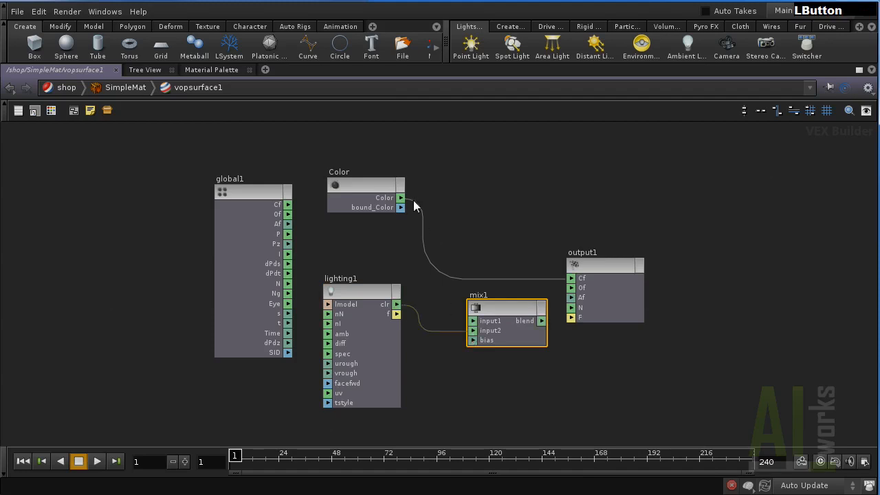
{"action": "left_click", "coordinate": [401, 198]}
{"action": "left_click", "coordinate": [472, 320]}
{"action": "left_click", "coordinate": [541, 321]}
{"action": "left_click", "coordinate": [571, 279]}
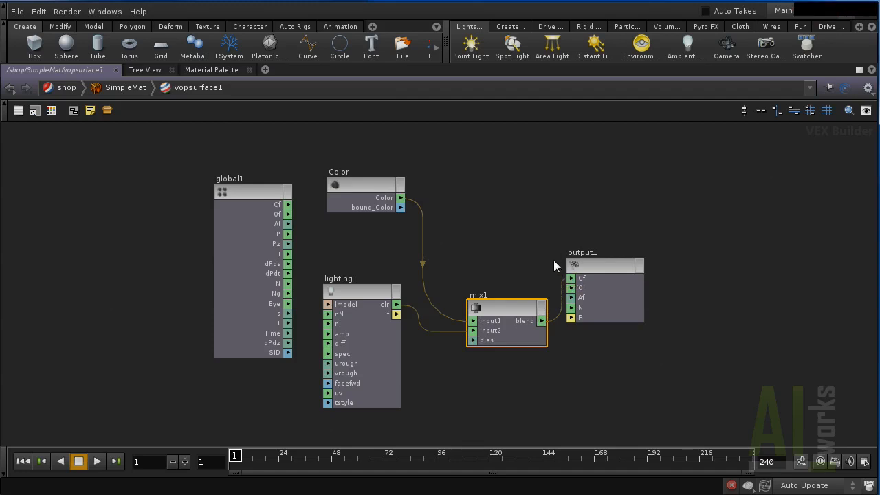
{"action": "key", "text": "ctrl+b"}
{"action": "key", "text": "ctrl+b"}
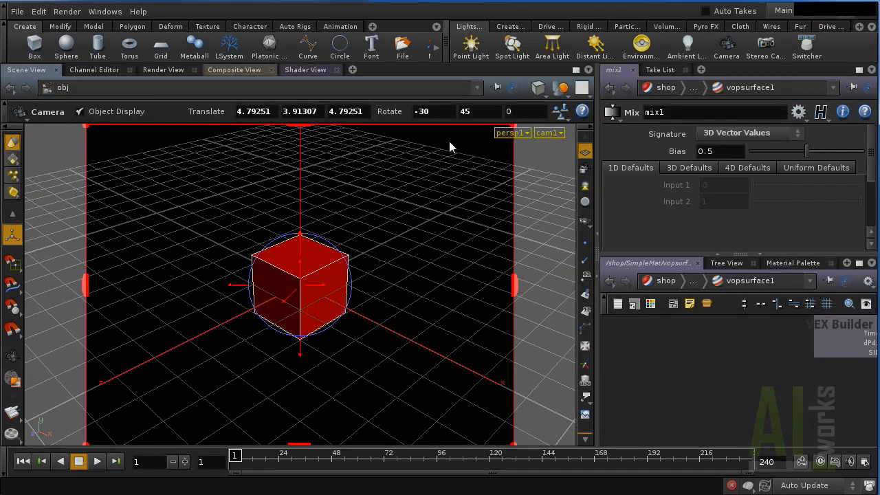
Preview the shader on the Shader View torus and return to /shop.
{"action": "left_click", "coordinate": [306, 70]}
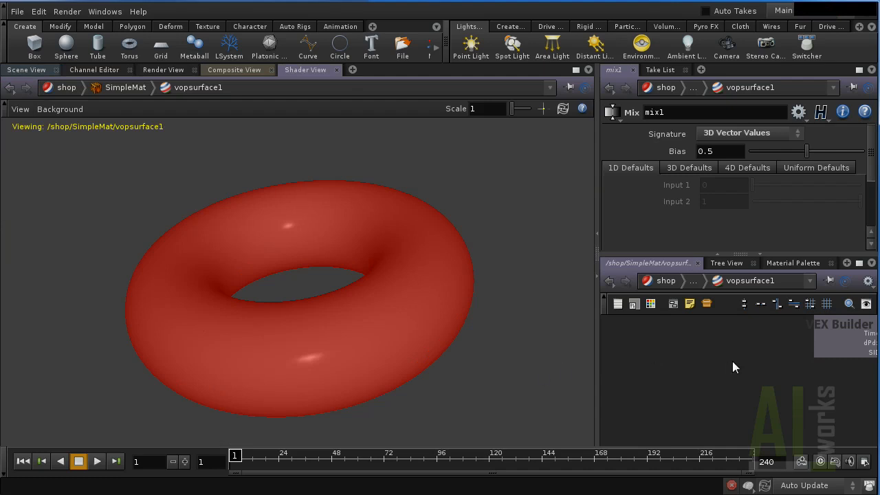
{"action": "key", "text": "h"}
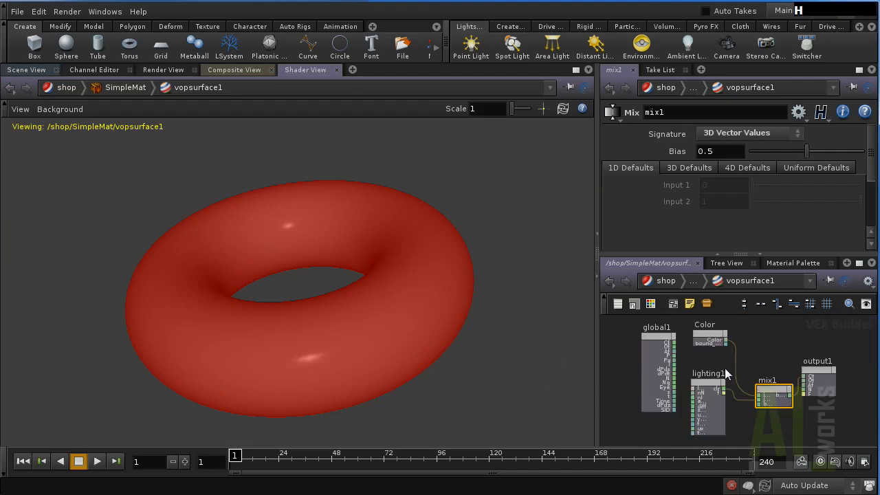
{"action": "left_click", "coordinate": [673, 279]}
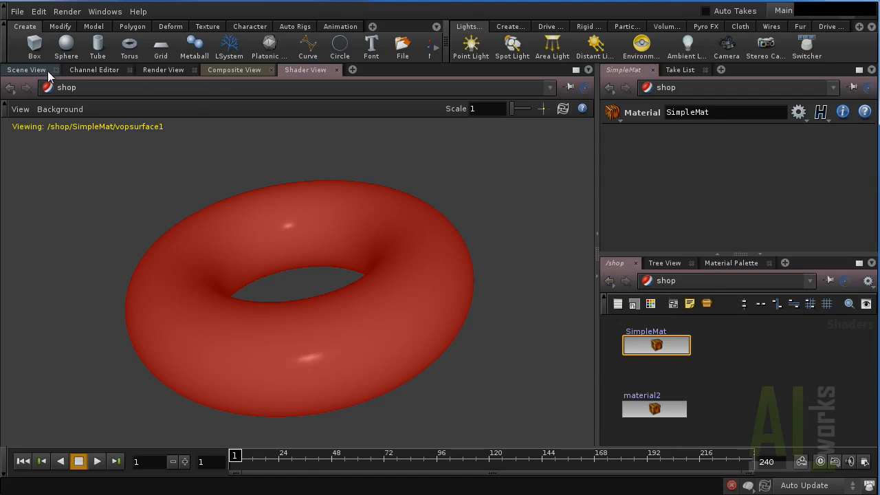
Render the red cube with mantra1 and close the MPlay window.
{"action": "left_click", "coordinate": [72, 11]}
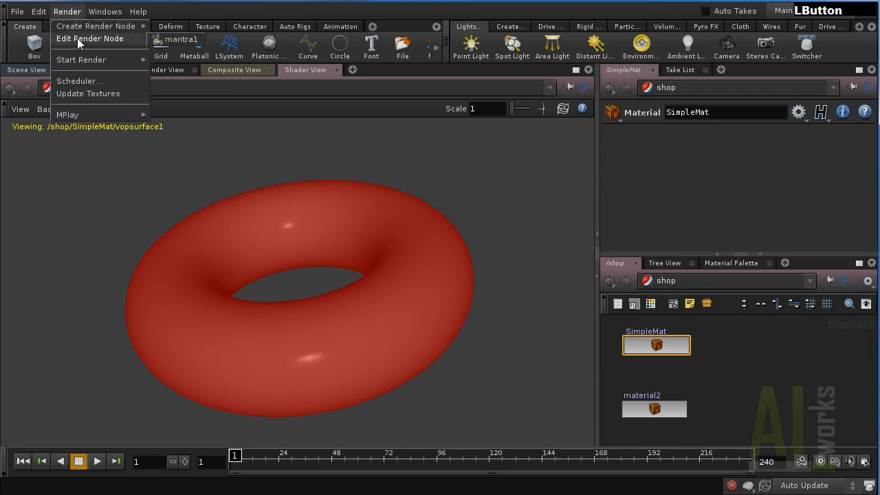
{"action": "mouse_move", "coordinate": [81, 29]}
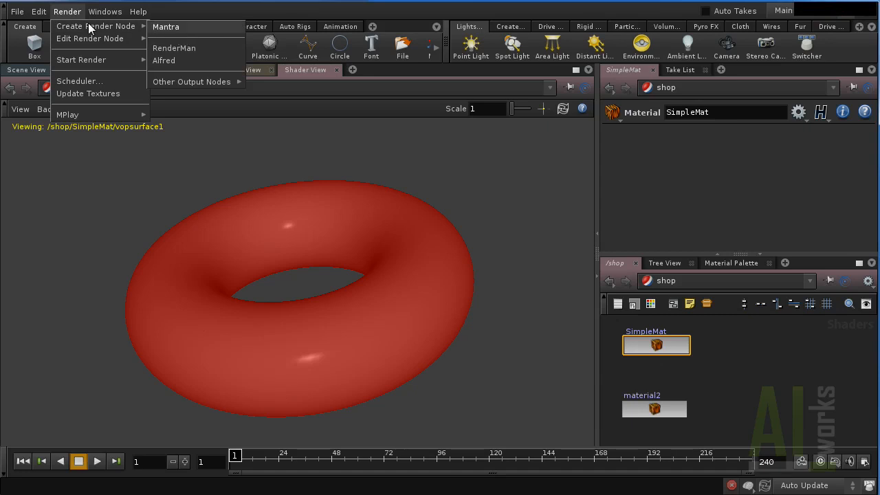
{"action": "left_click", "coordinate": [171, 60]}
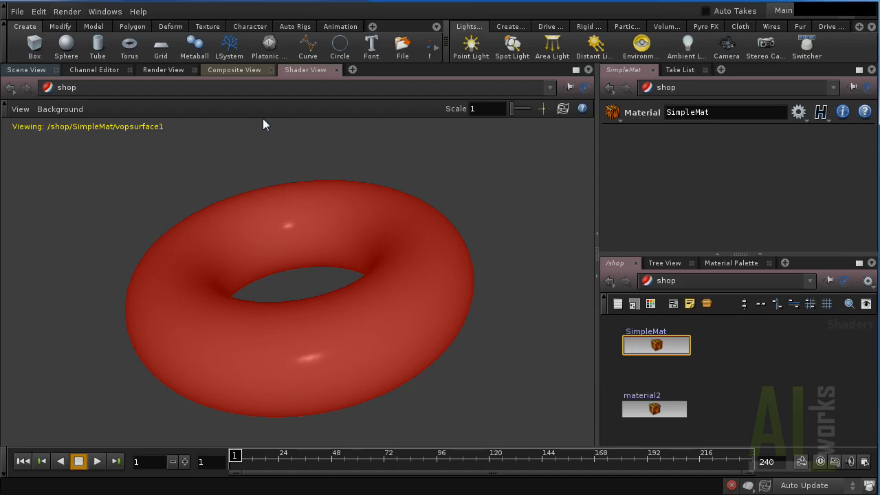
{"action": "left_click_drag", "start_coordinate": [13, 2], "coordinate": [522, 7]}
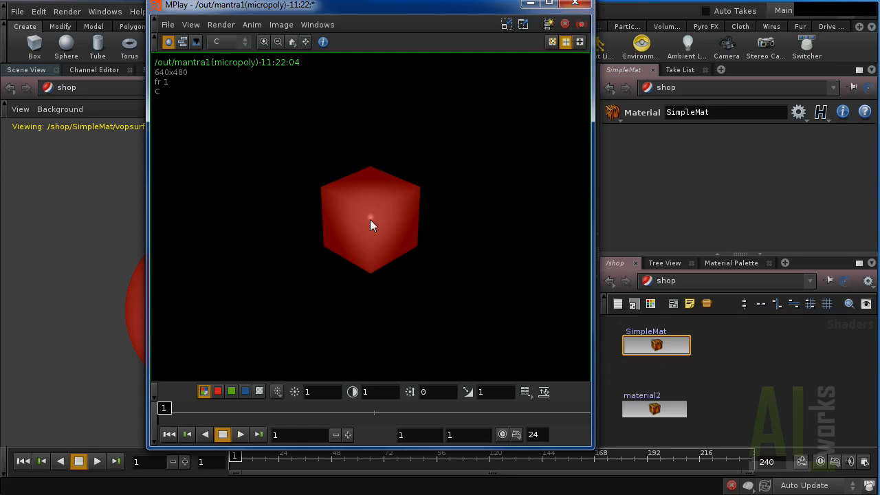
{"action": "left_click", "coordinate": [578, 5]}
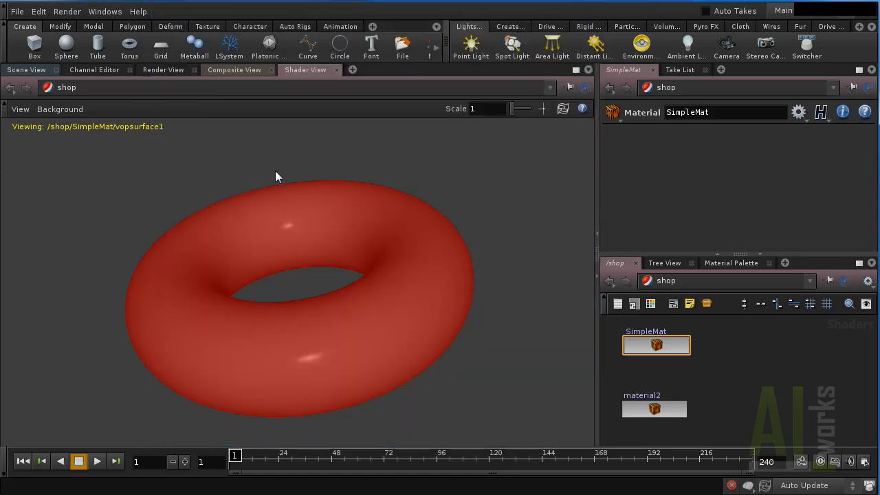
Set the Render View to render through mantra1.
{"action": "left_click", "coordinate": [166, 68]}
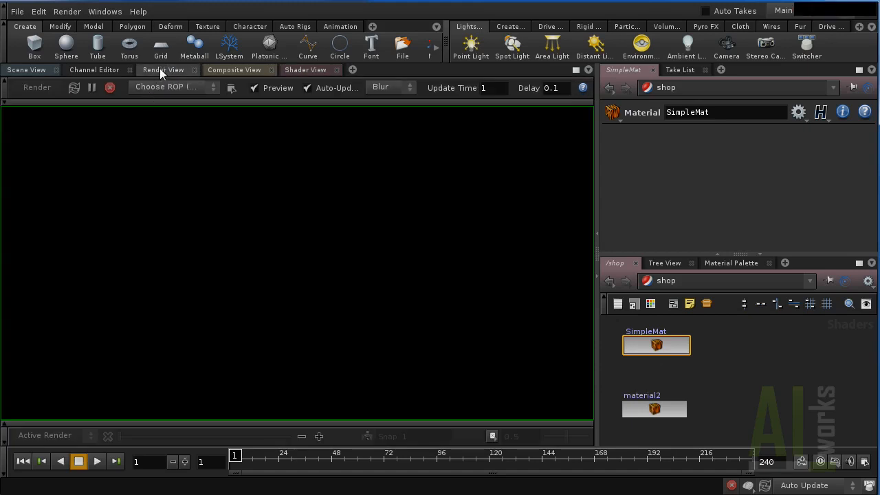
{"action": "left_click", "coordinate": [165, 88]}
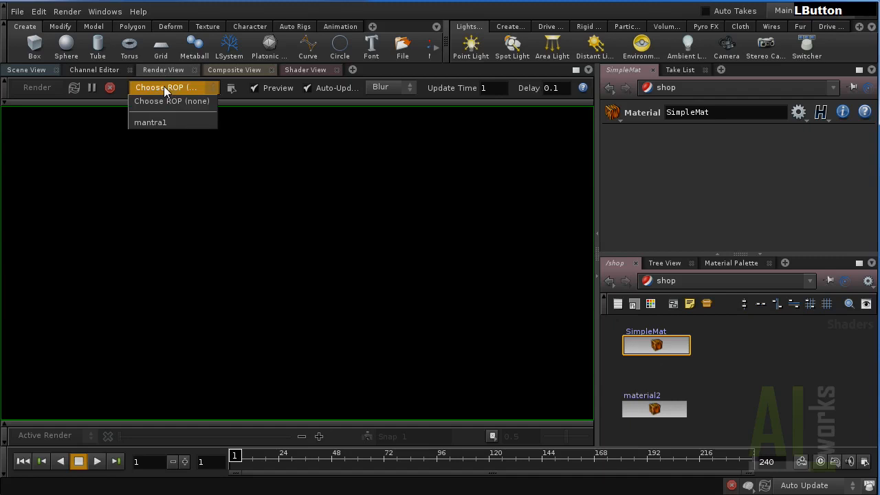
{"action": "left_click", "coordinate": [153, 121]}
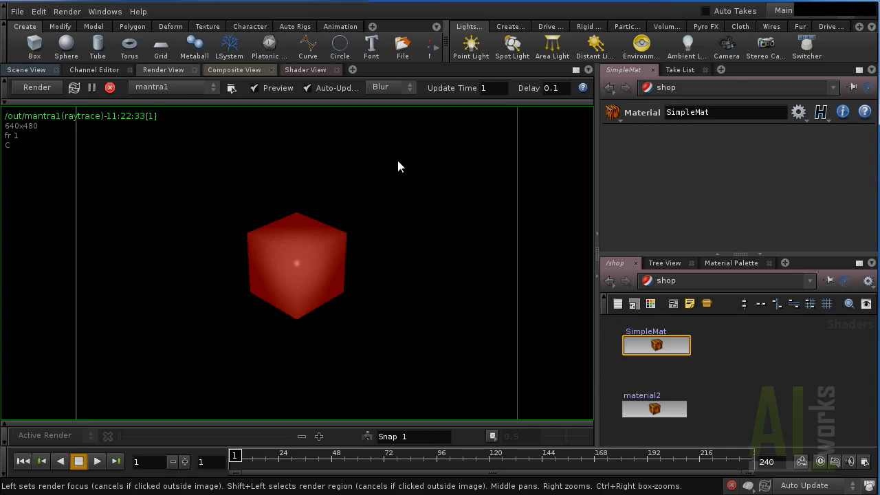
Inside SimpleMat, change the Color to blue (0, 0.45, 0.9).
{"action": "double_click", "coordinate": [651, 349]}
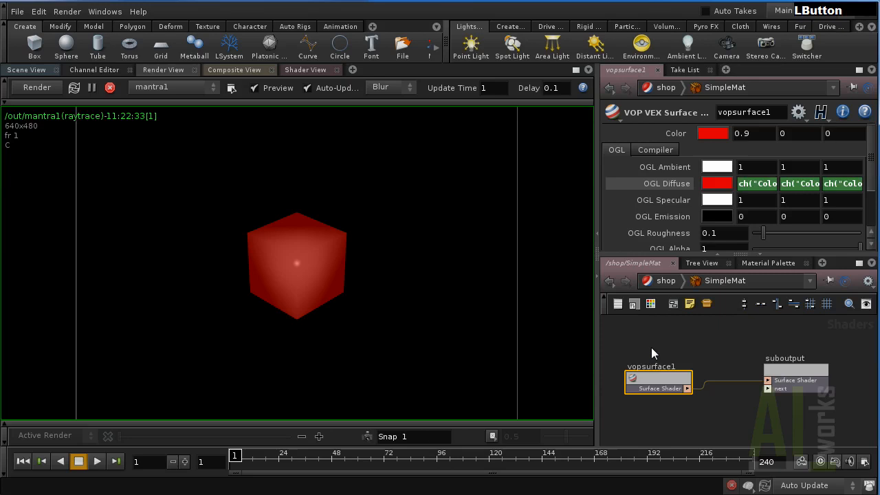
{"action": "left_click", "coordinate": [712, 134]}
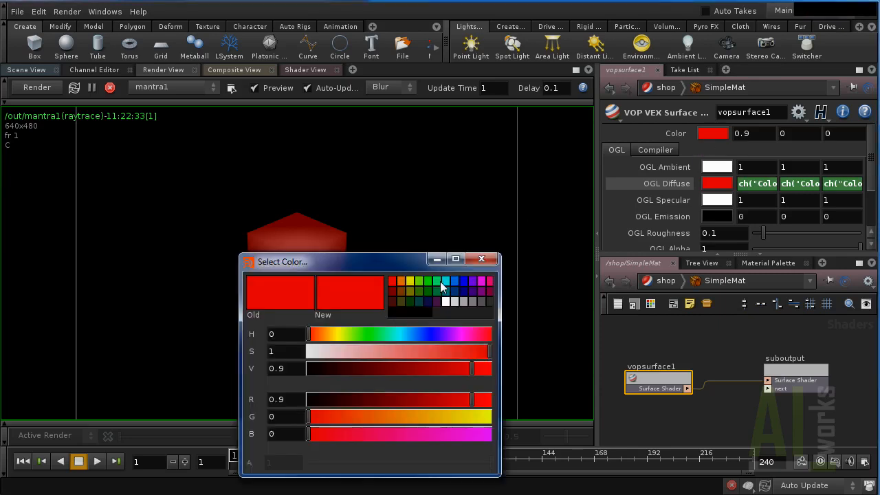
{"action": "left_click", "coordinate": [454, 282]}
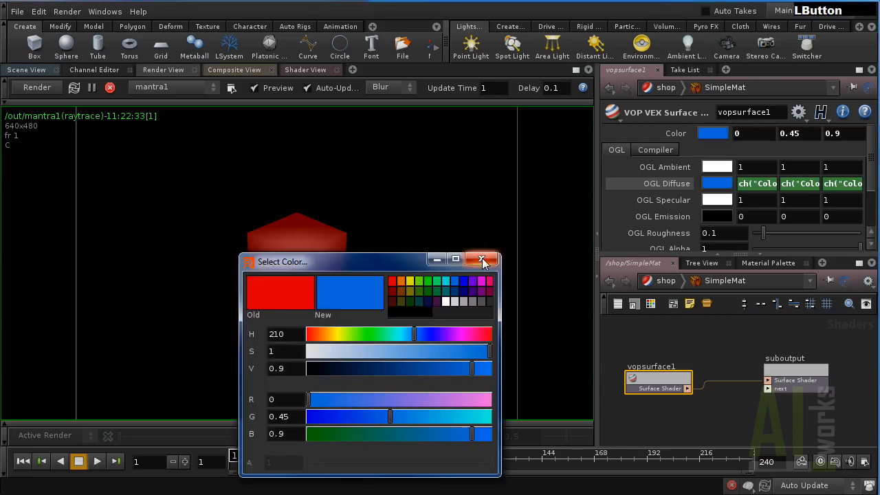